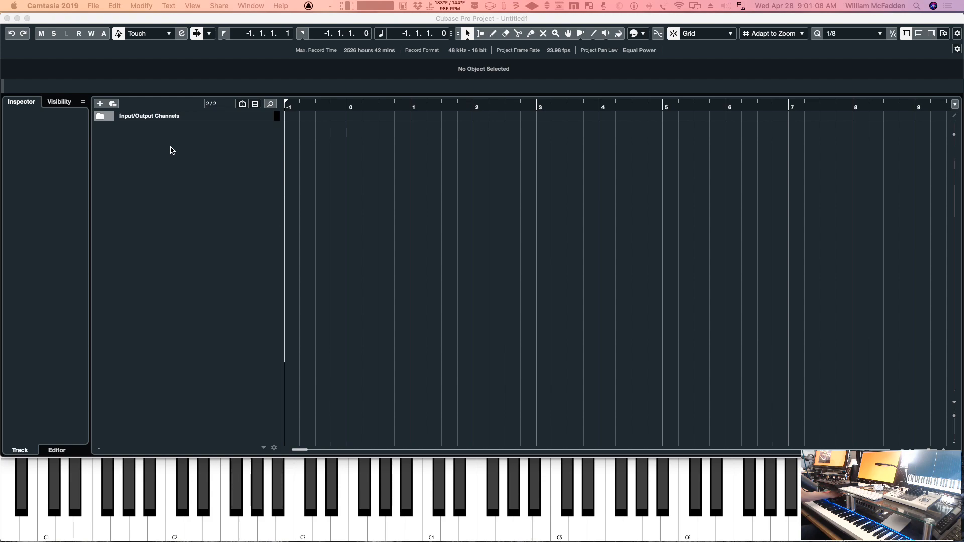
Add one instrument track that uses the Opus instrument
left_click(171, 146)
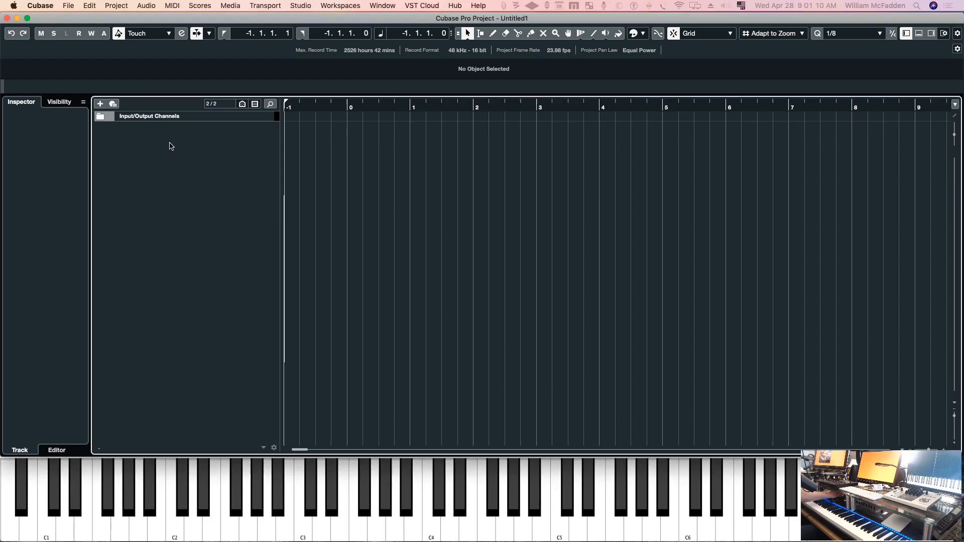
right_click(171, 147)
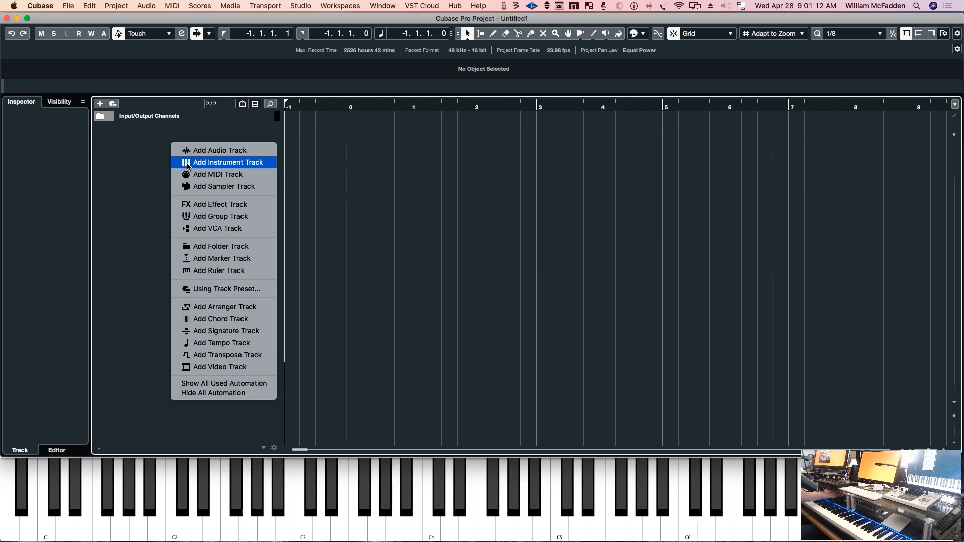
left_click(188, 166)
left_click(574, 212)
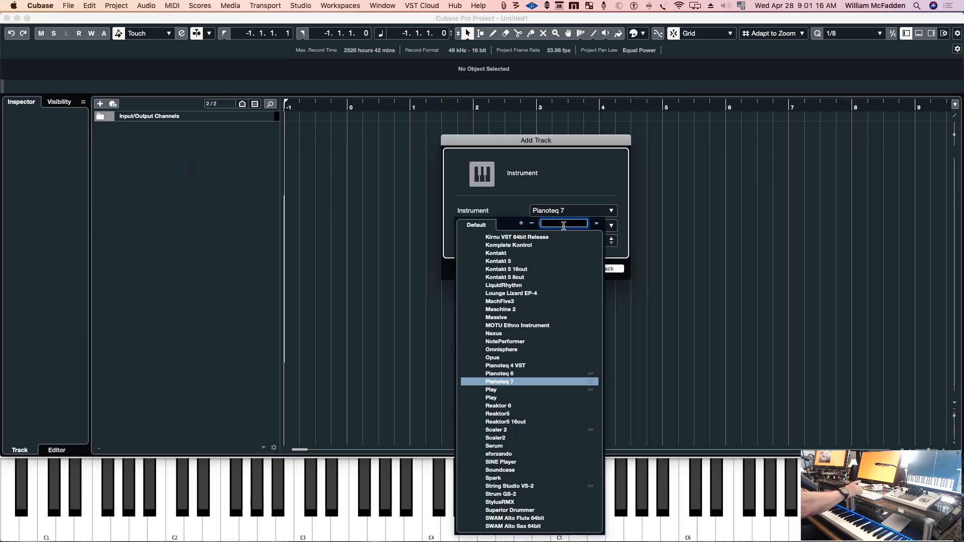
type("opus")
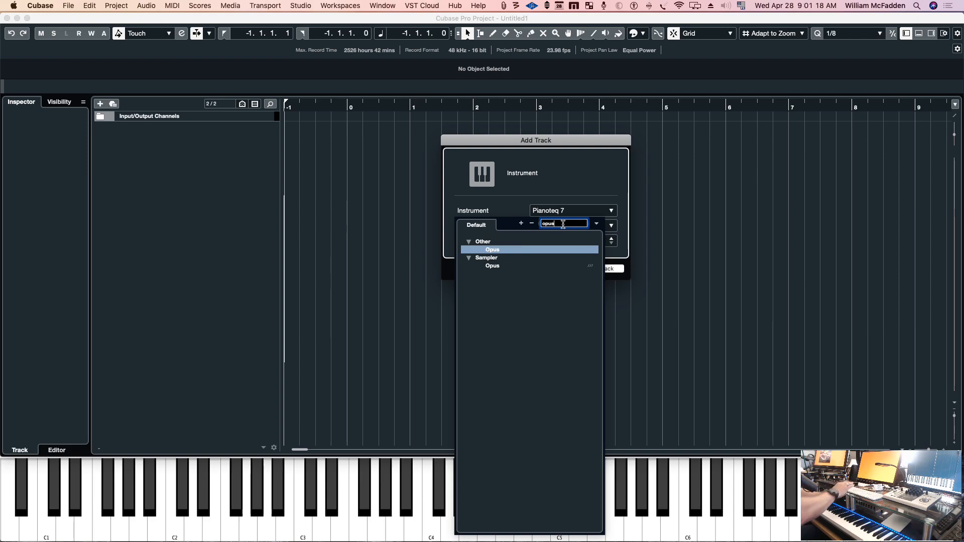
left_click(590, 268)
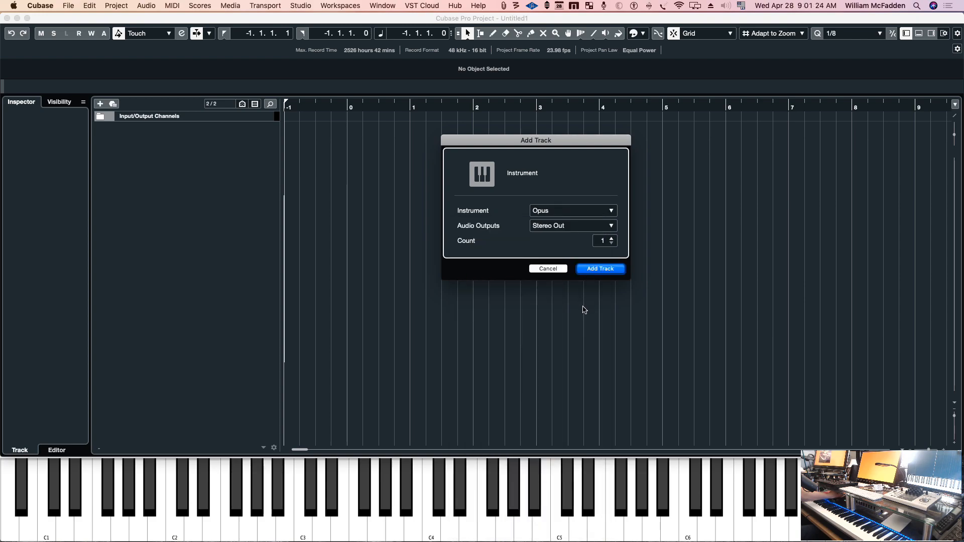
left_click(591, 270)
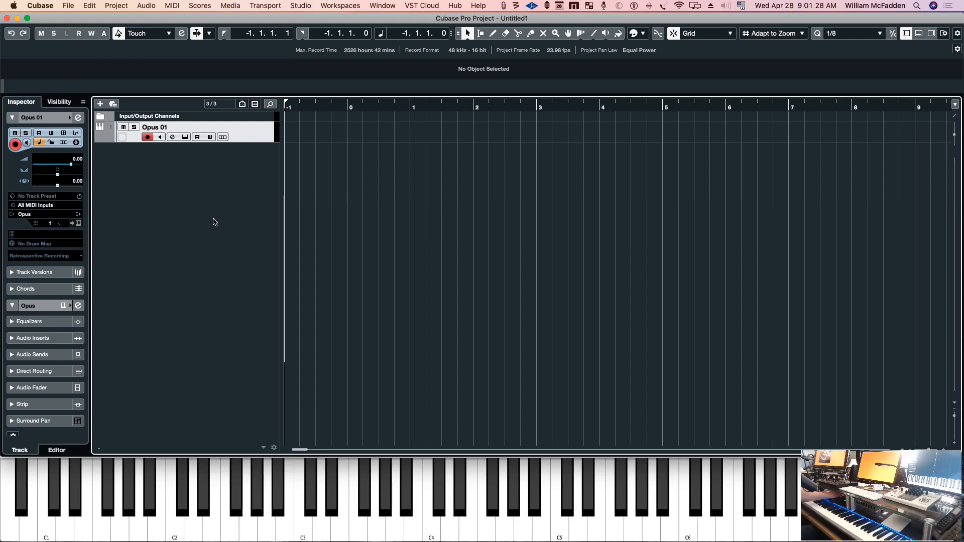
Open the Opus instrument of the new track and add Hollywood Orchestrator from the EW Hollywood Orchestrator library
left_click(184, 137)
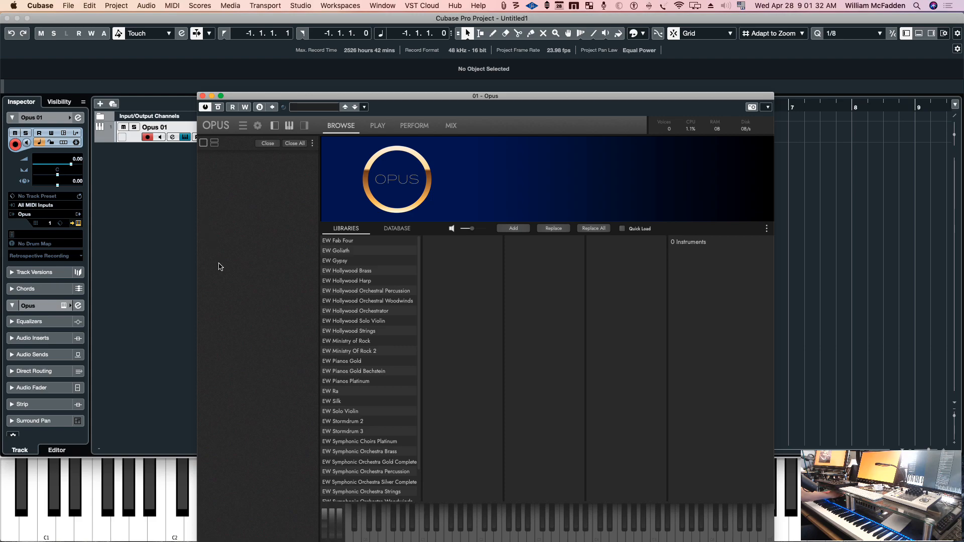
left_click(378, 312)
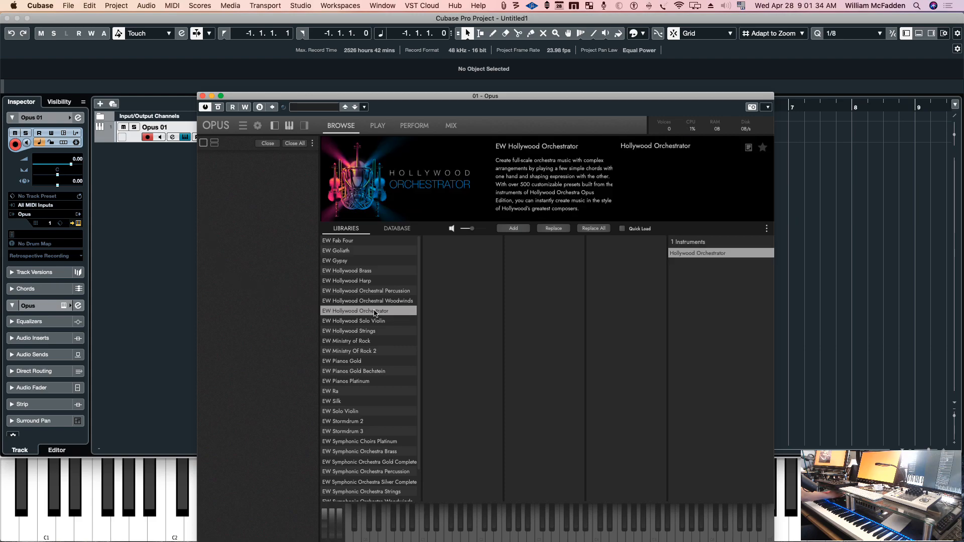
left_click(510, 228)
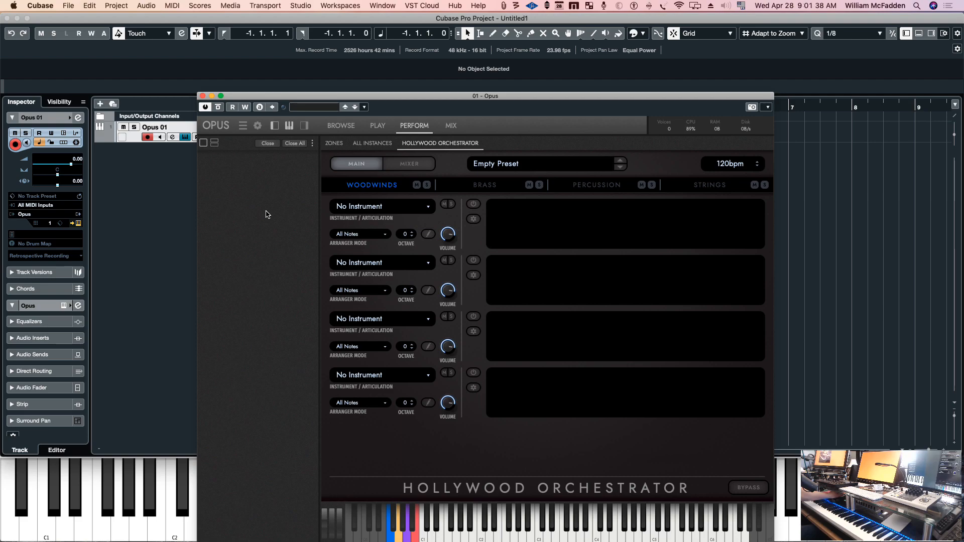
Load the Hollywood Action 04 preset from the Hollywood Action category of the Scores presets
left_click(558, 169)
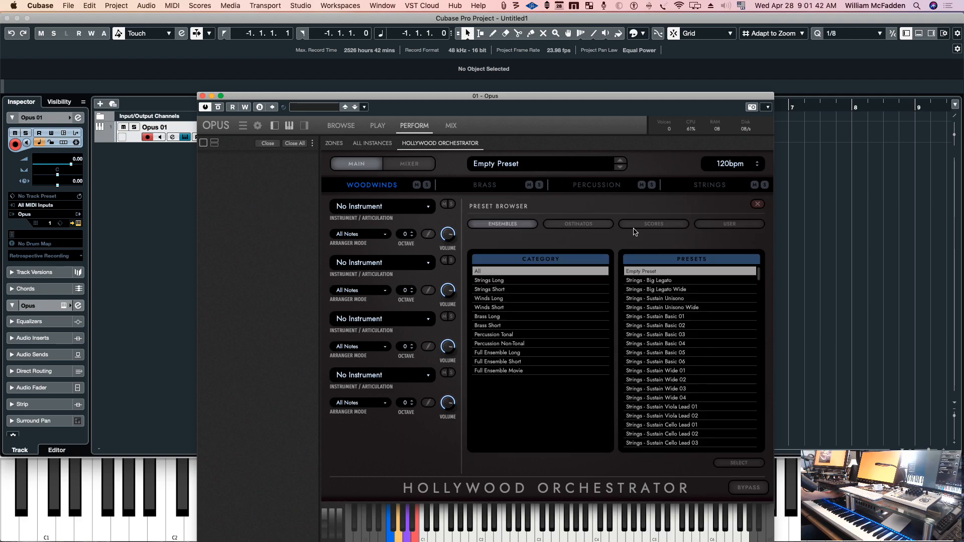
left_click(650, 225)
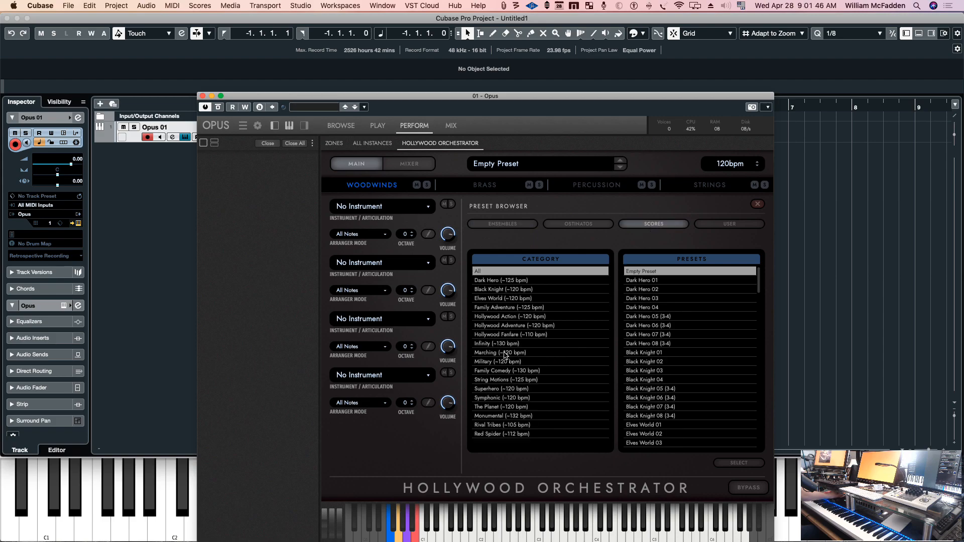
left_click(498, 317)
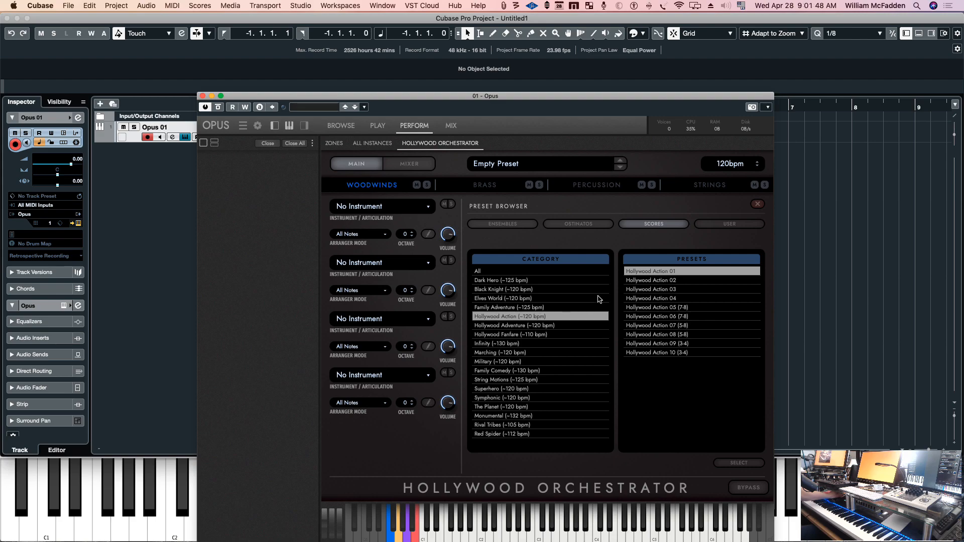
left_click(638, 300)
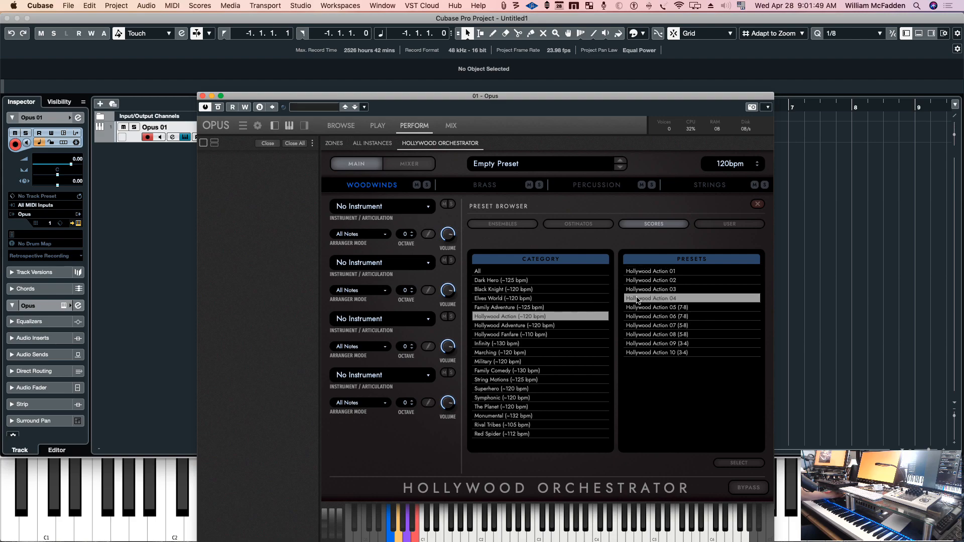
left_click(739, 463)
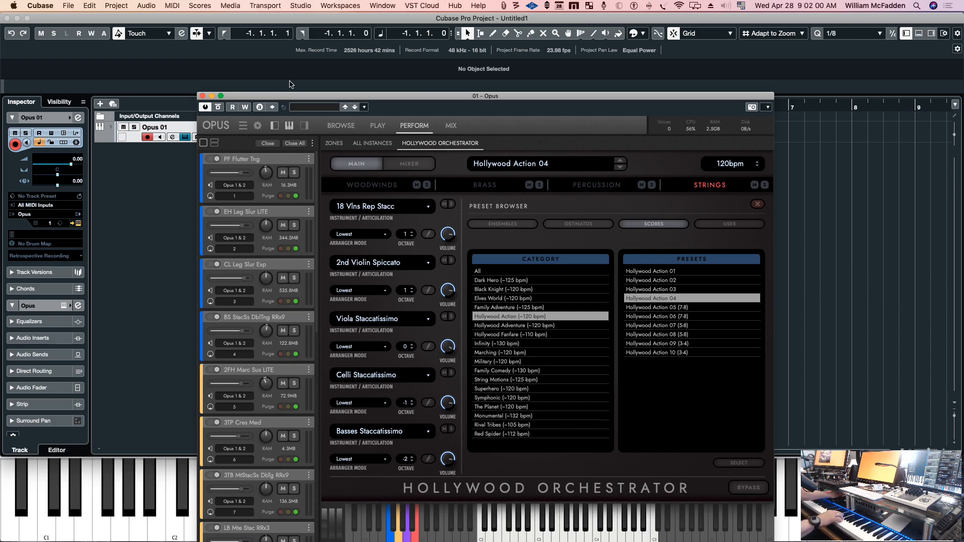
Move the Opus instrument window out of the way so the project's track area is uncovered
left_click_drag(290, 97, 289, 17)
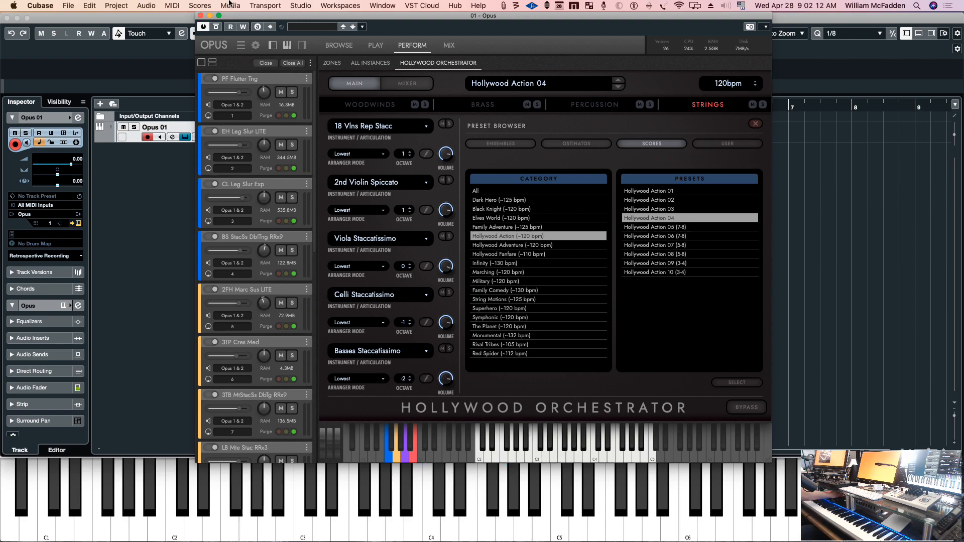
left_click_drag(358, 12, 403, 224)
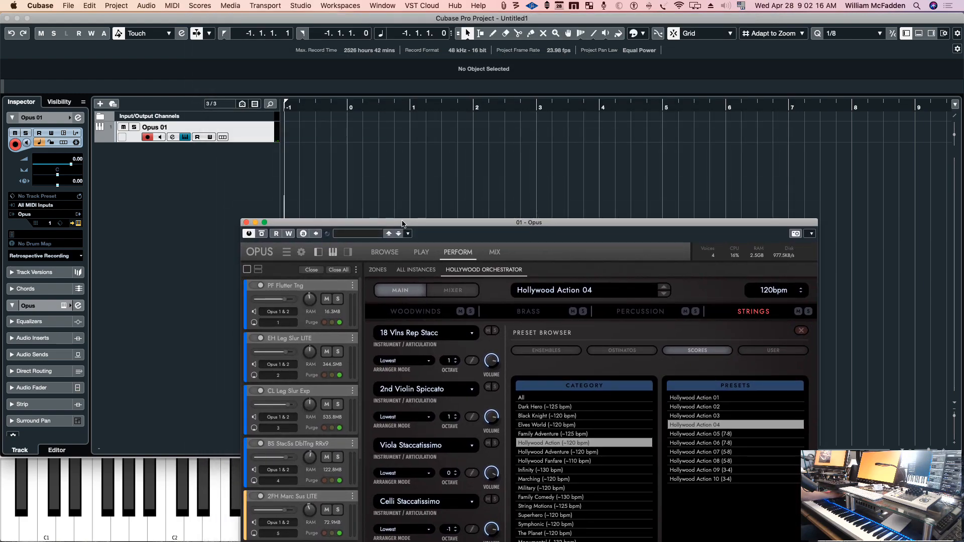
left_click_drag(402, 224, 135, 2)
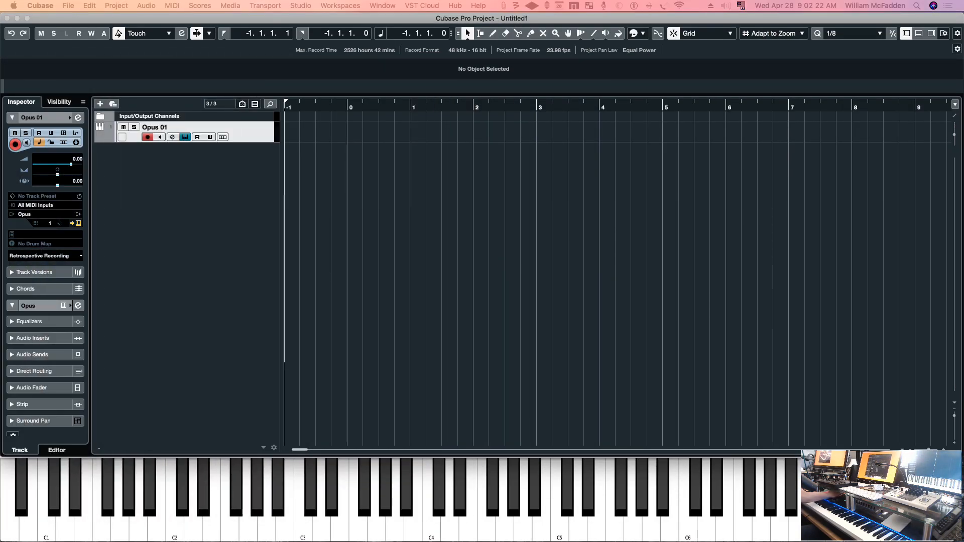
Add one MIDI track named "midi capture" below the Opus 01 track
right_click(244, 129)
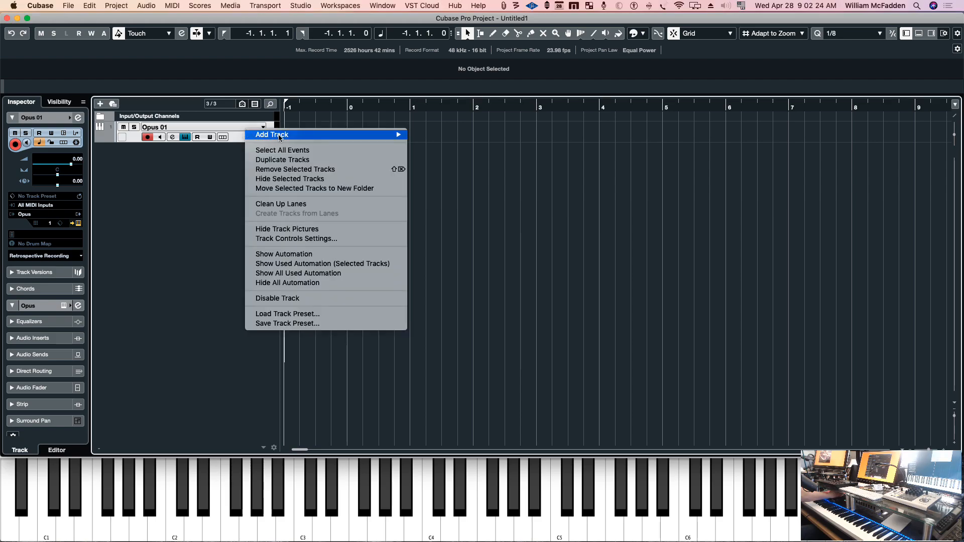
mouse_move(277, 139)
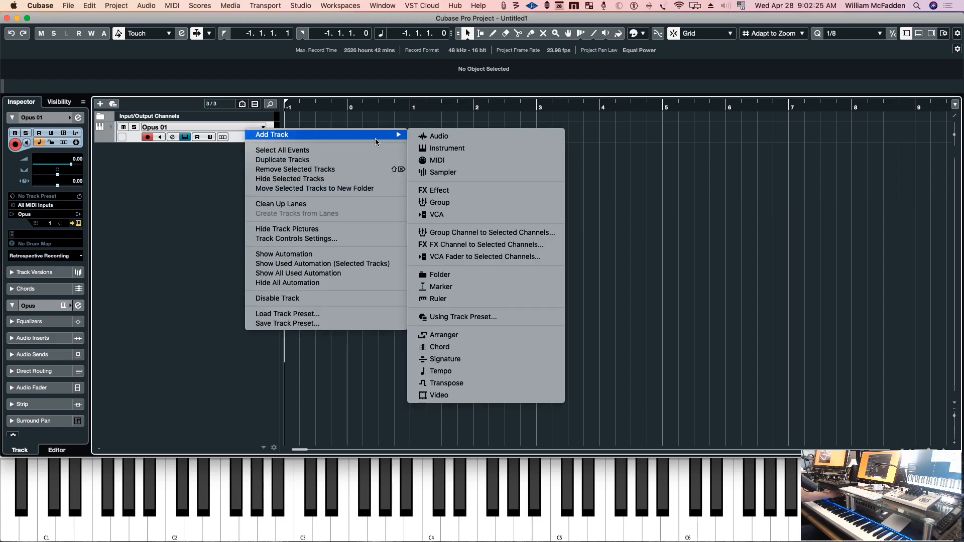
left_click(438, 160)
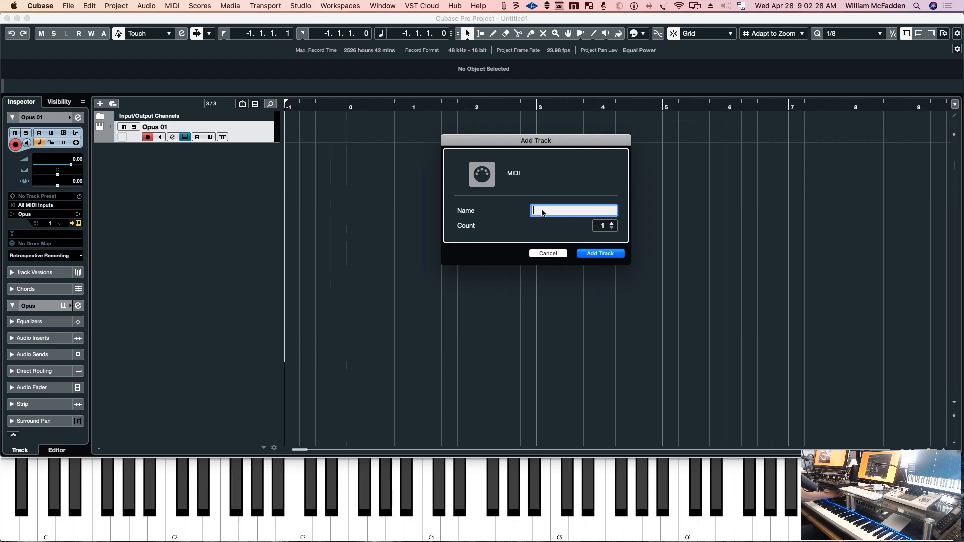
type("m")
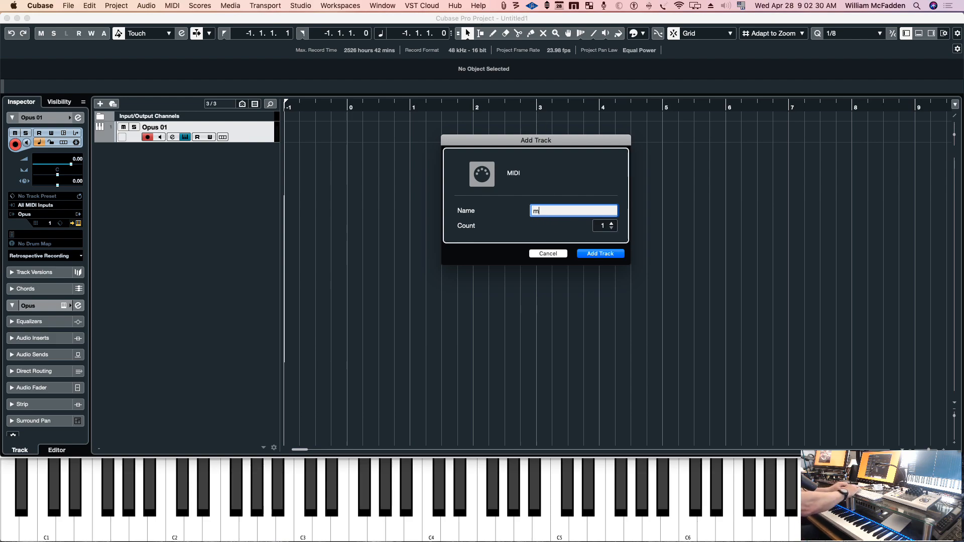
type("idi captr")
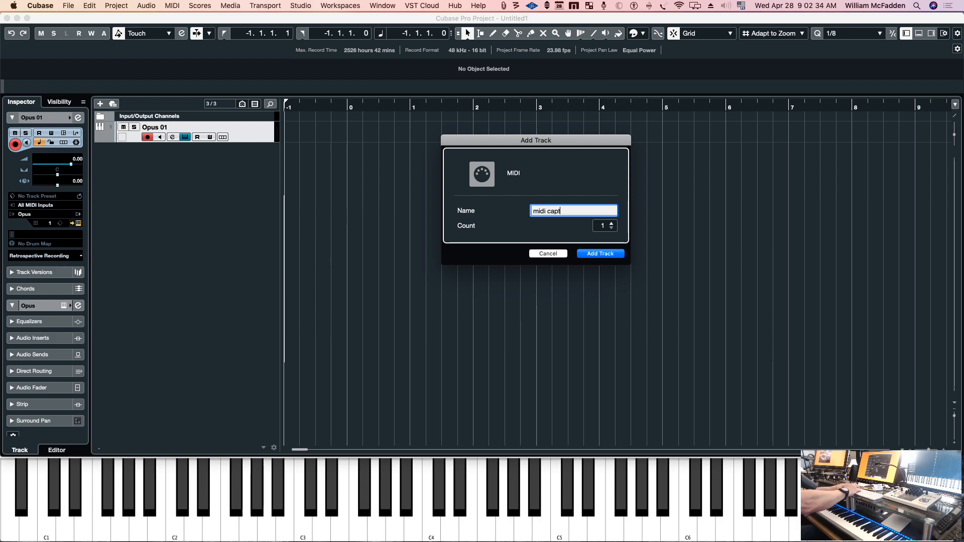
key("BackSpace")
type("ure")
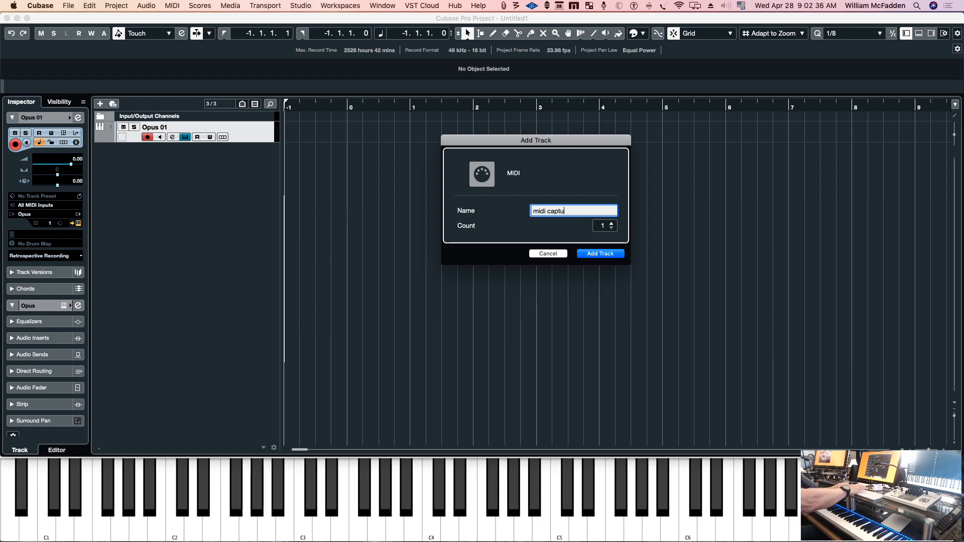
key("Return")
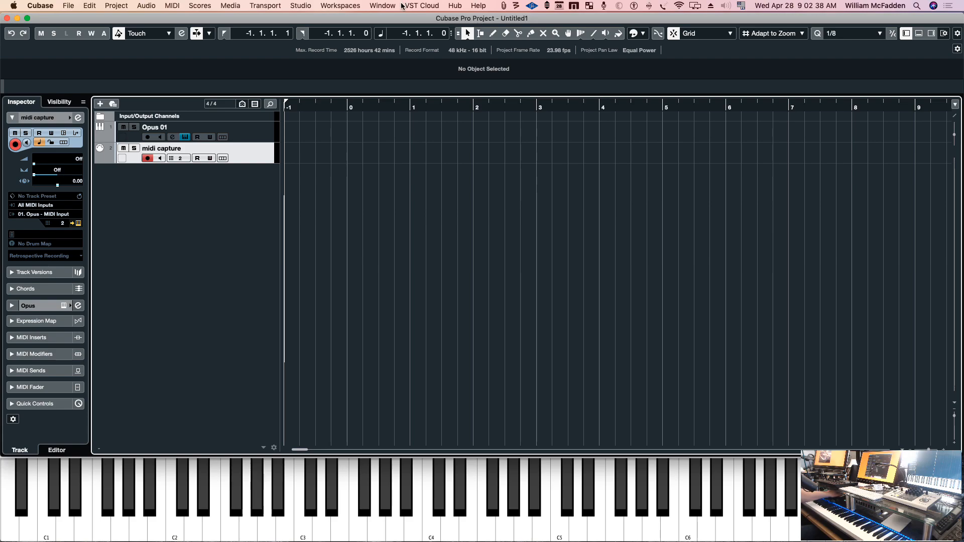
Set the midi capture track's input to "01. Opus - MIDI Output" and its output to Not Connected
left_click(45, 205)
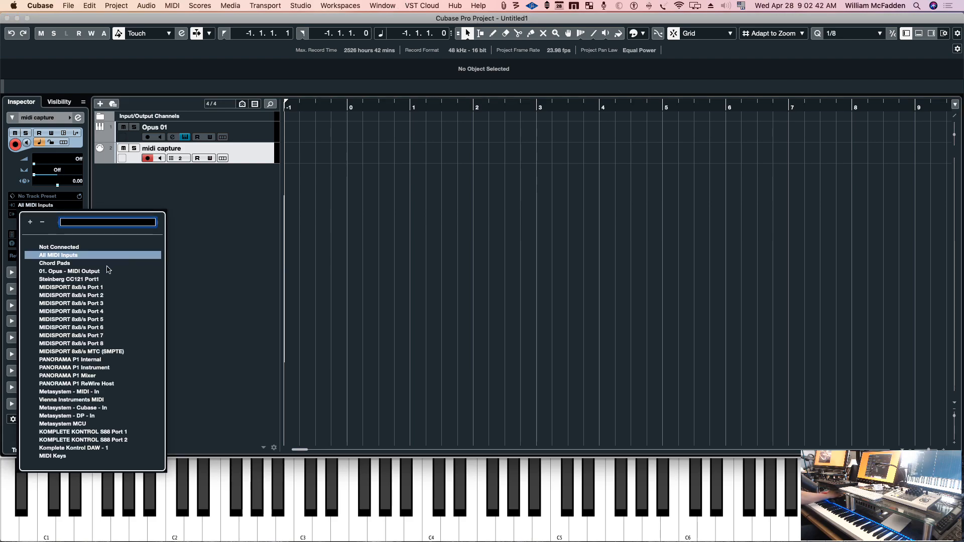
left_click(58, 272)
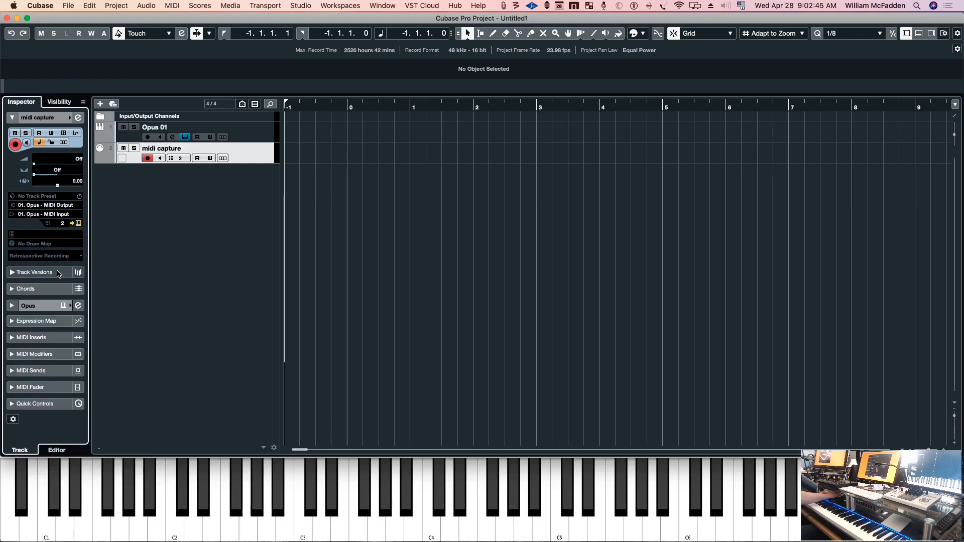
left_click(43, 215)
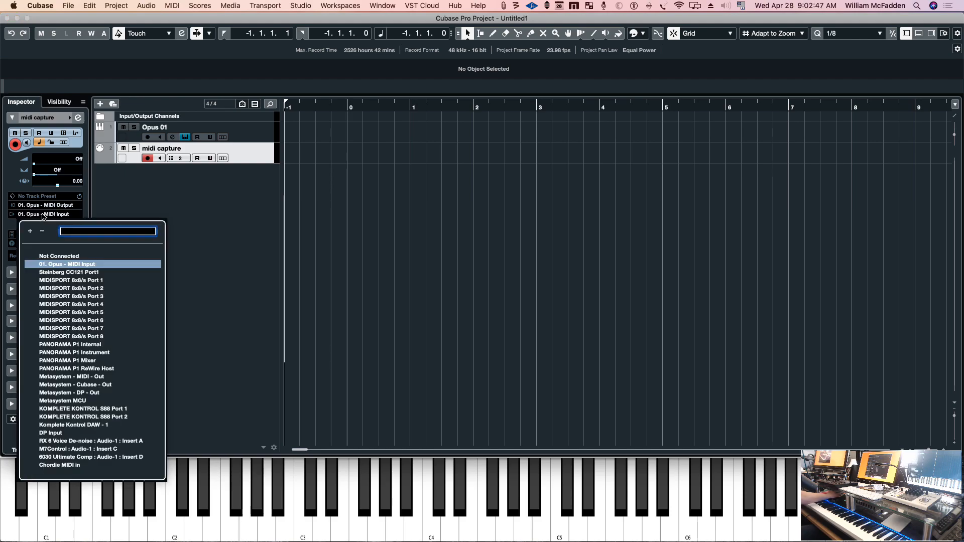
left_click(54, 256)
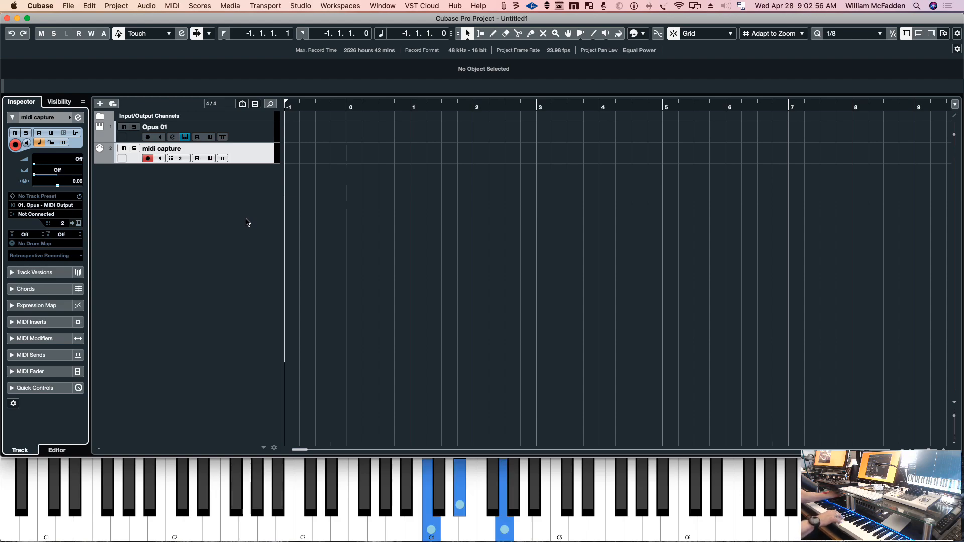
Arm both the Opus 01 and midi capture tracks and record a chord performance on them from bar -1
left_click(249, 139)
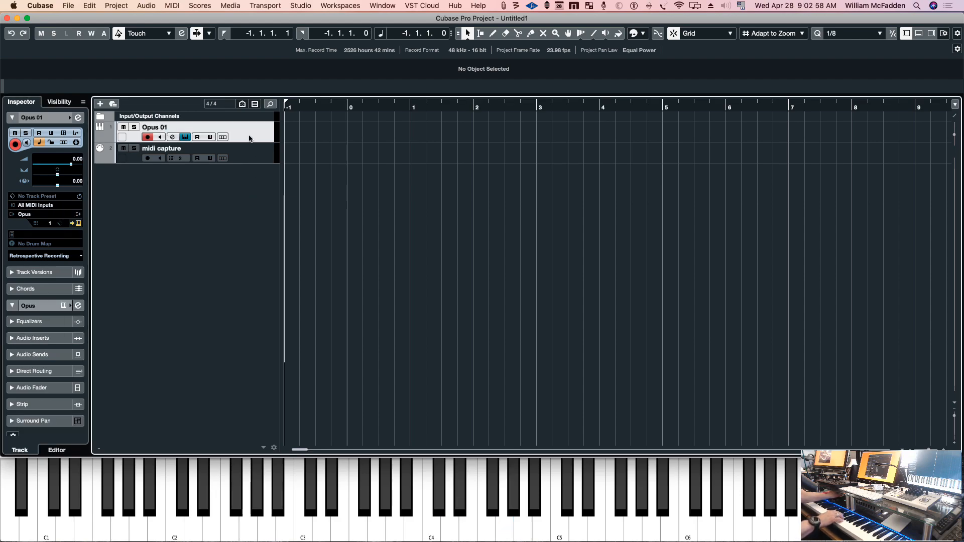
left_click(148, 158)
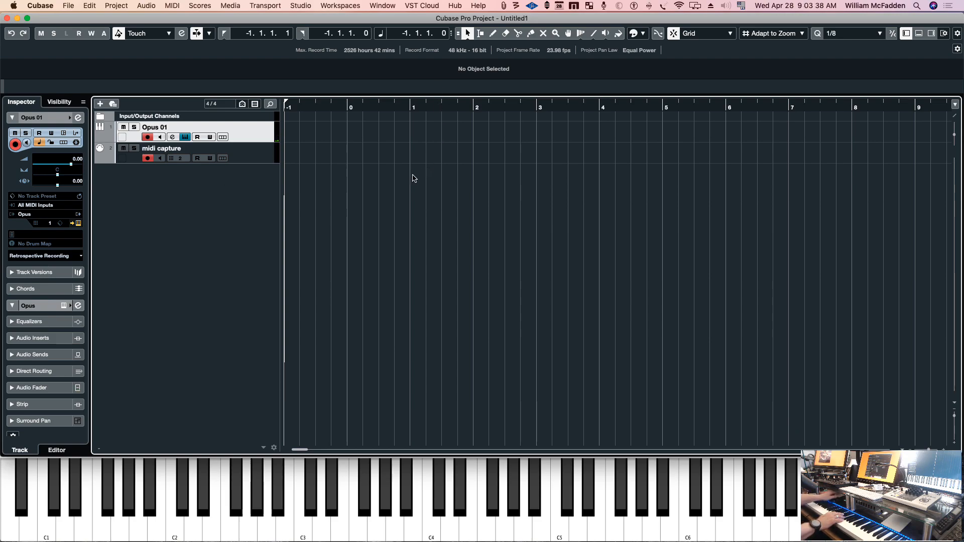
key("KP_Multiply")
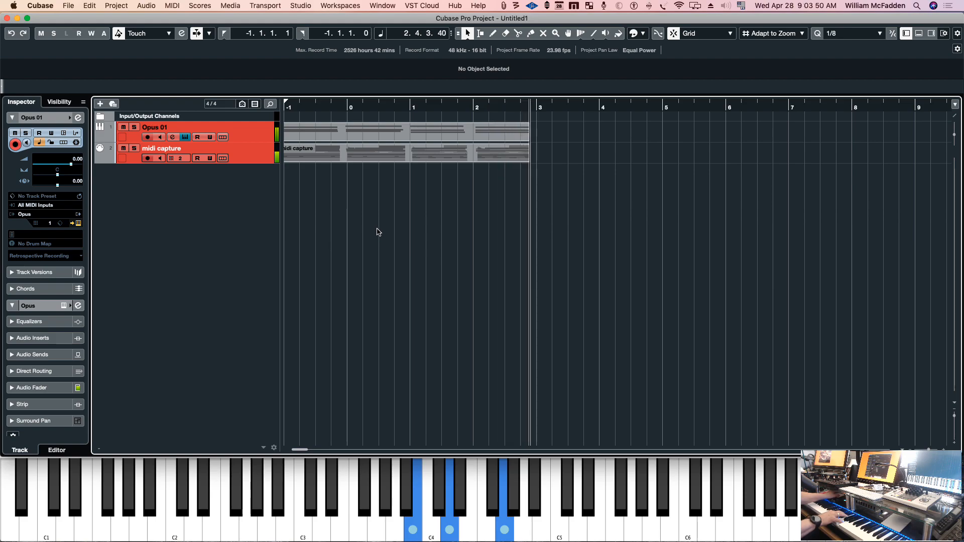
key("space")
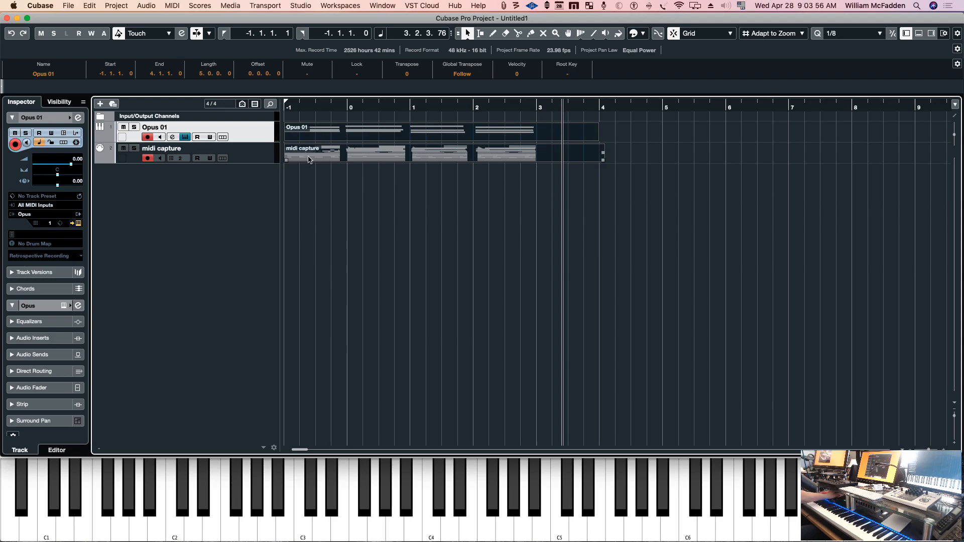
Show the recorded midi capture part in the lower-zone editor to examine its captured notes and modulation data
left_click(243, 157)
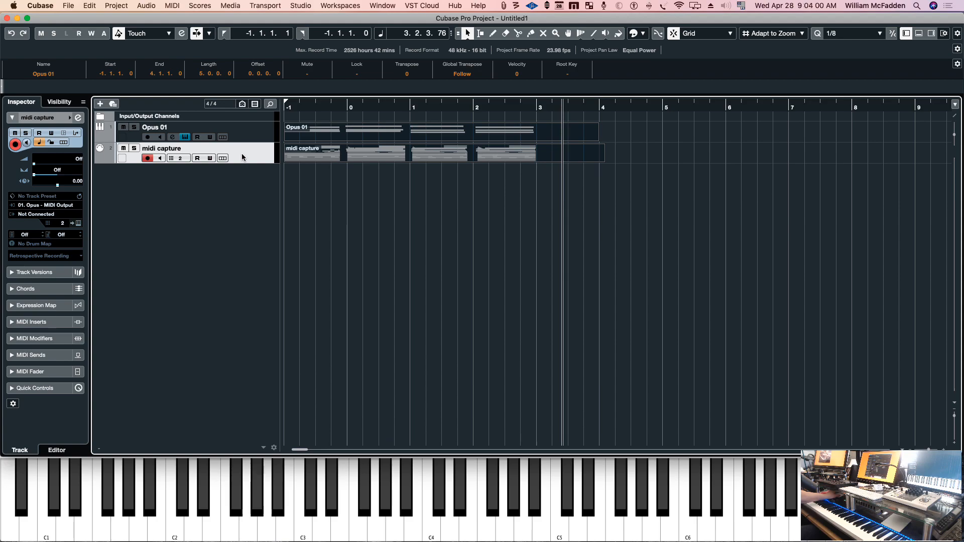
left_click(919, 33)
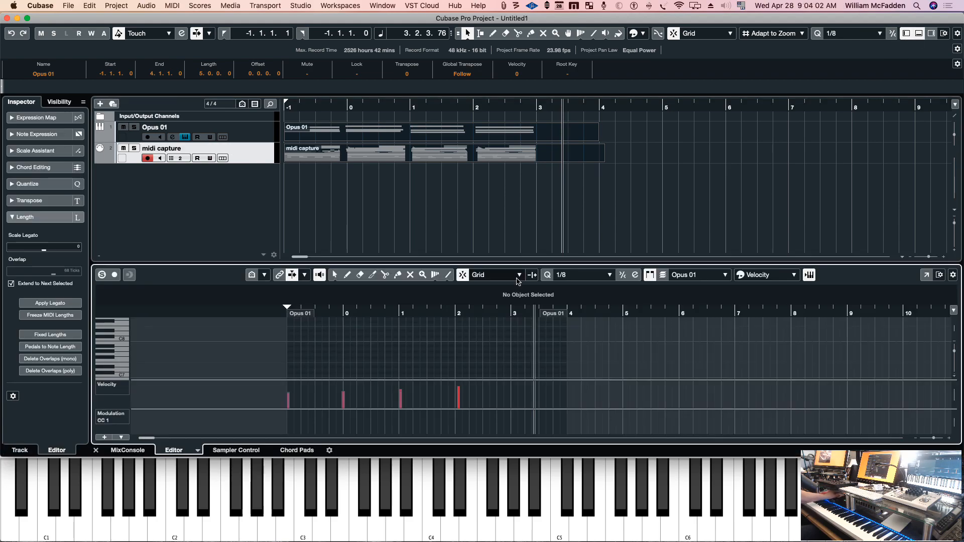
left_click(334, 155)
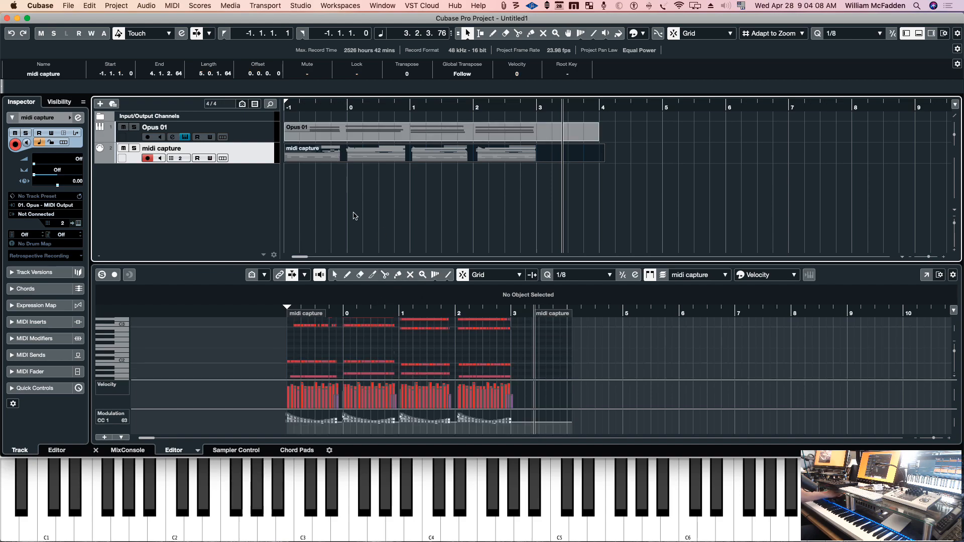
Dissolve the recorded midi capture part by separate channels, with Dissolve to Lanes enabled
left_click(176, 6)
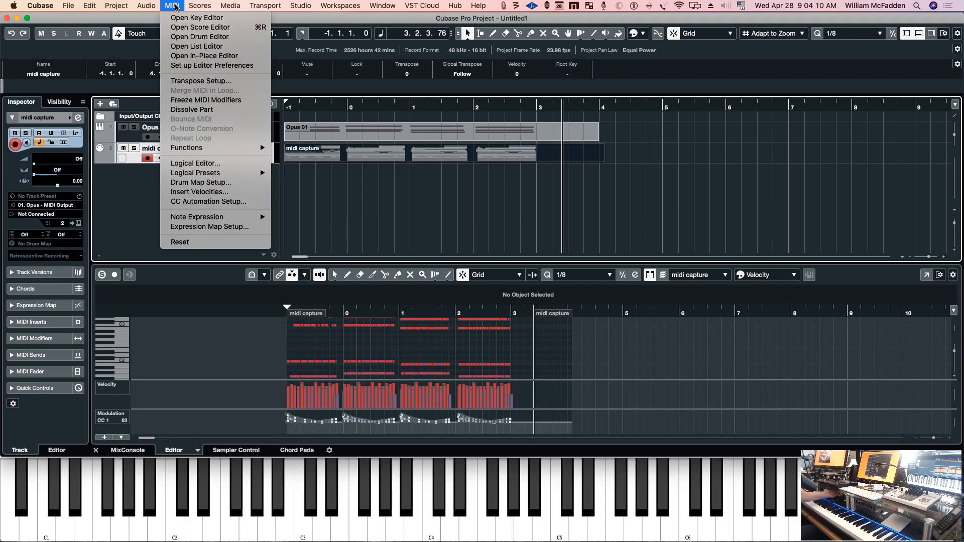
left_click(197, 110)
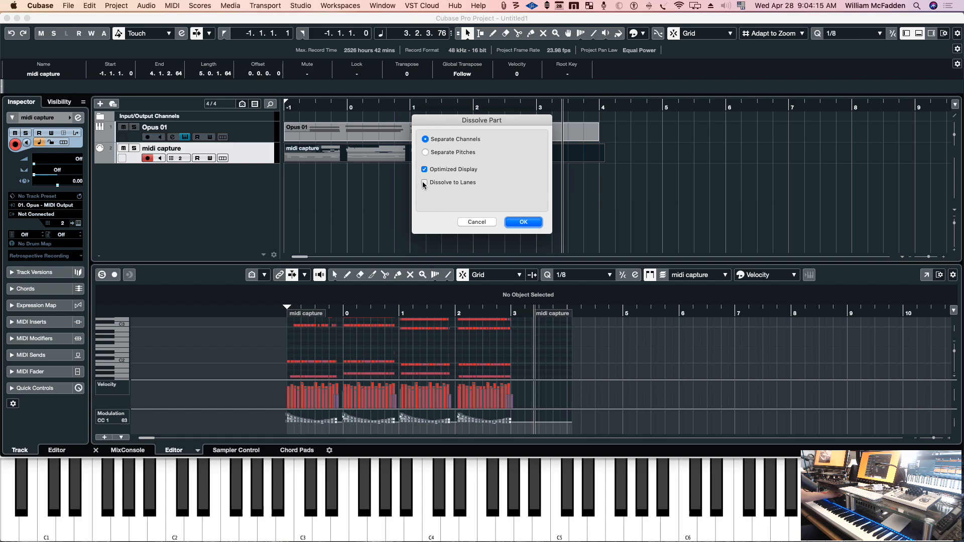
left_click(424, 182)
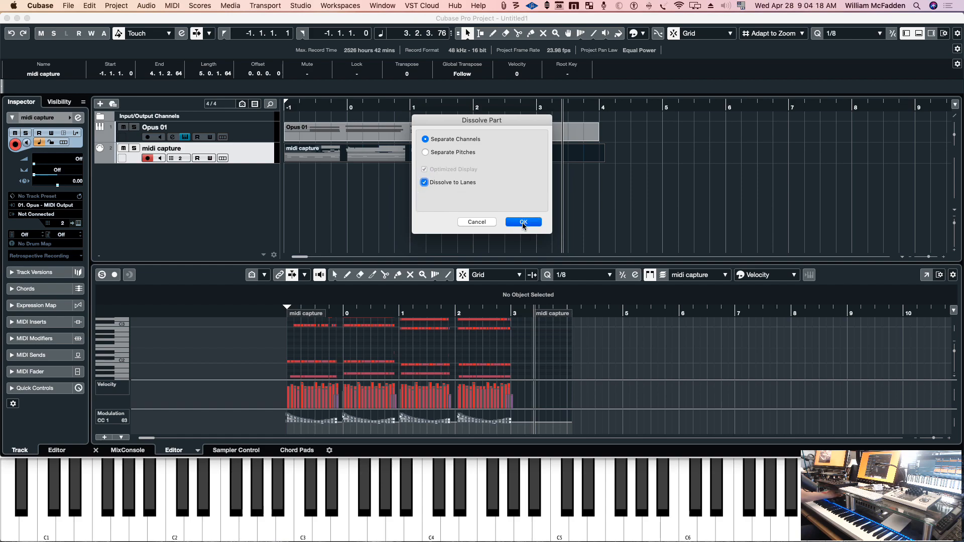
left_click(522, 222)
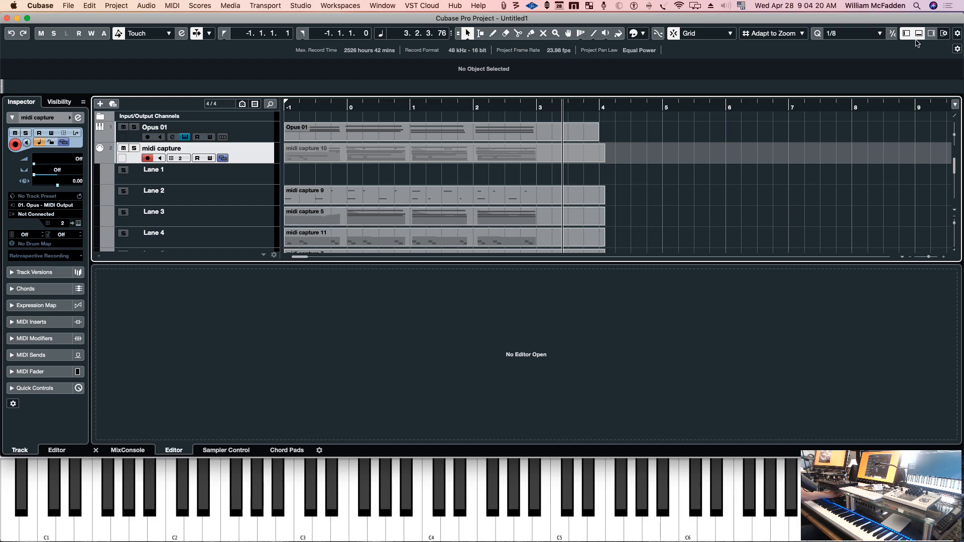
Close the lower zone and examine the dissolved midi capture parts across all lanes
left_click(919, 33)
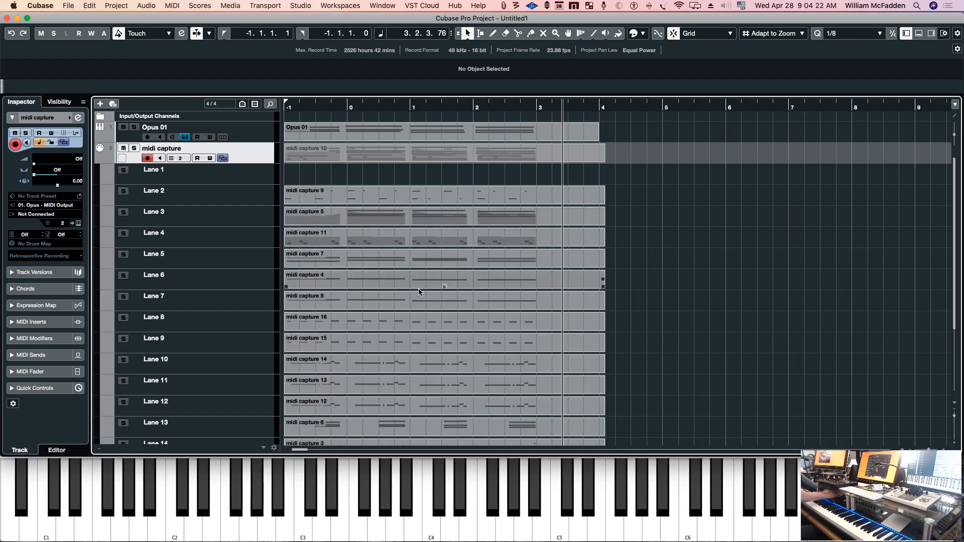
scroll(418, 291, "down", 5)
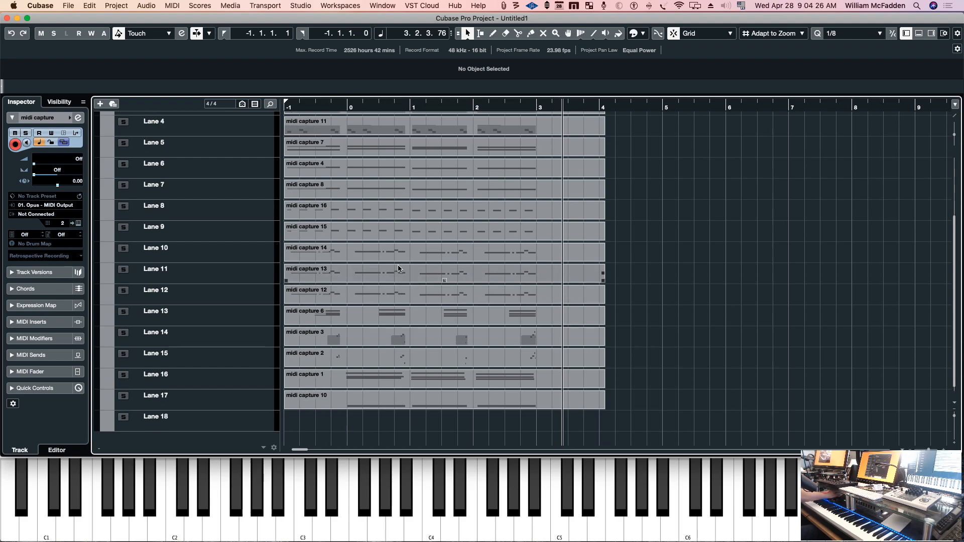
scroll(399, 269, "up", 2)
scroll(400, 258, "up", 2)
scroll(400, 259, "down", 4)
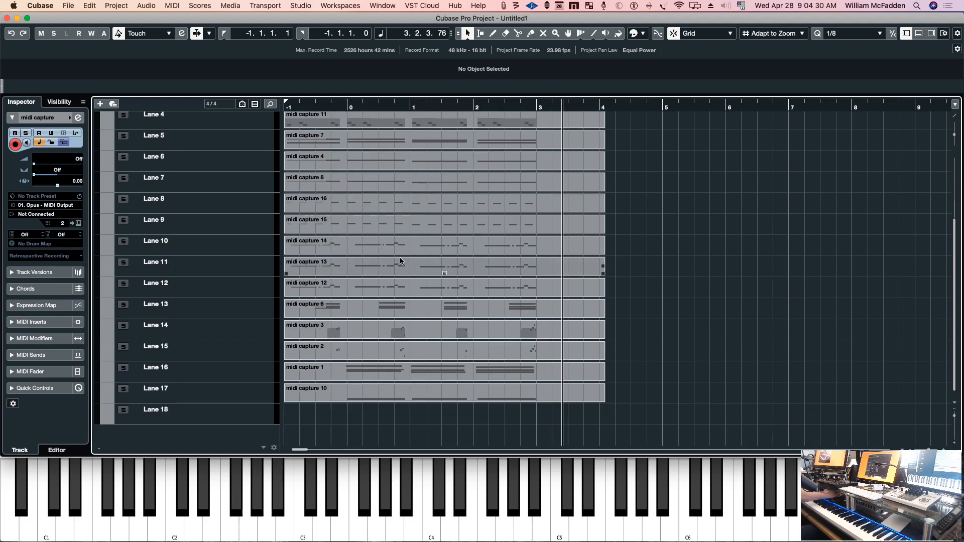
scroll(399, 254, "up", 5)
scroll(398, 247, "up", 1)
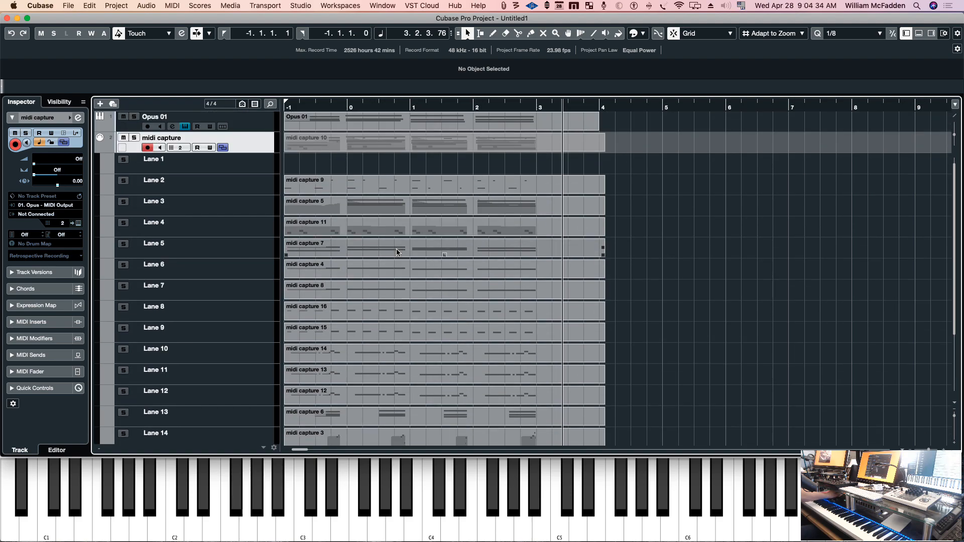
scroll(397, 252, "down", 5)
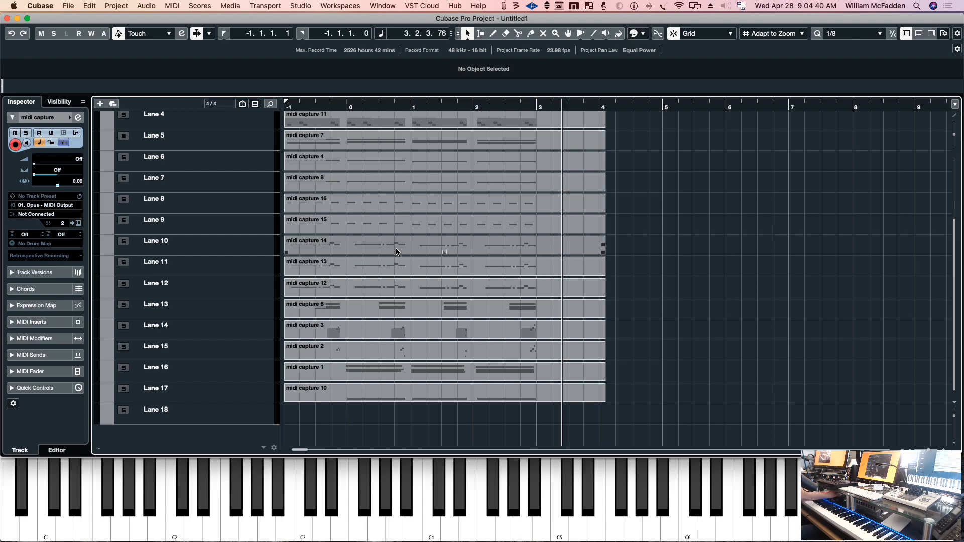
scroll(397, 250, "up", 3)
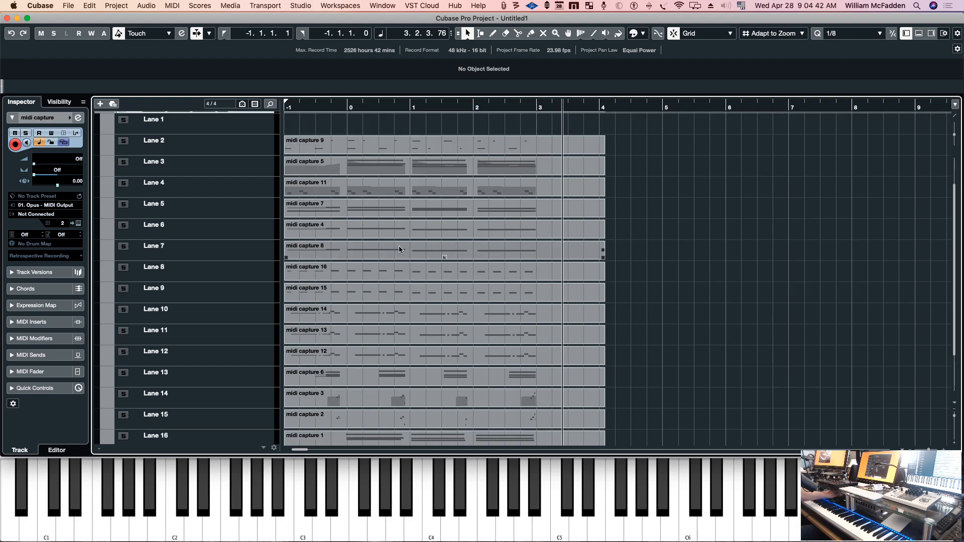
Show the Opus window and review Hollywood Action 04's instruments in the woodwinds, brass, percussion and strings sections
left_click_drag(0, 60, 658, 22)
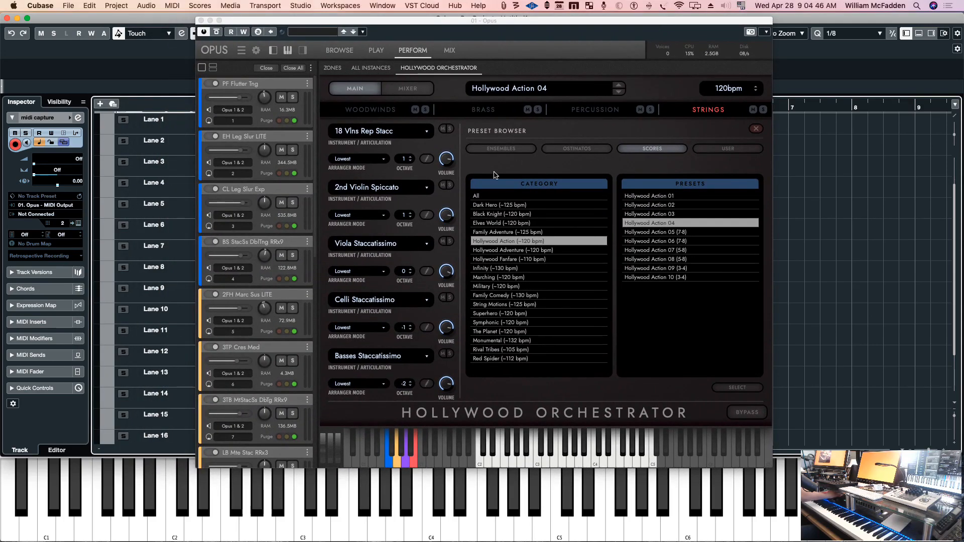
left_click(271, 175)
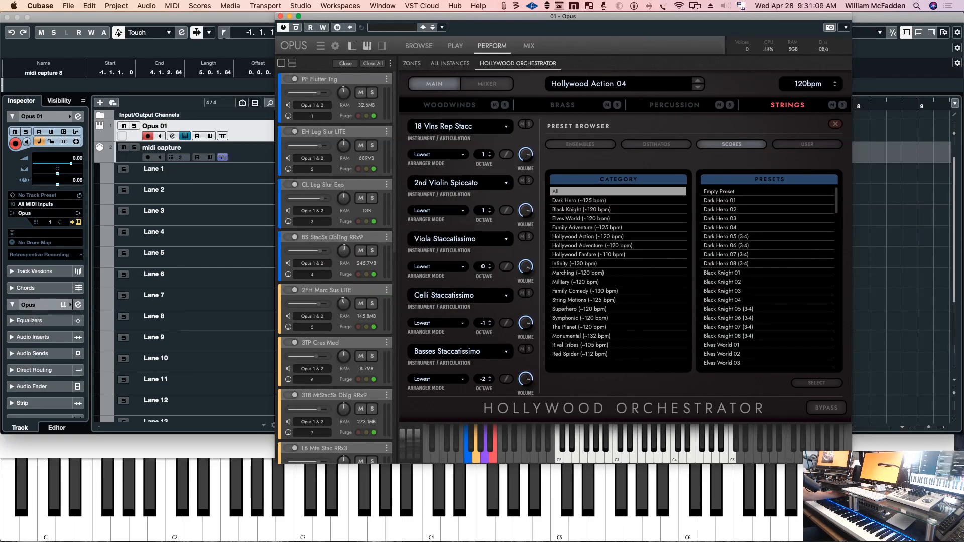
left_click(448, 106)
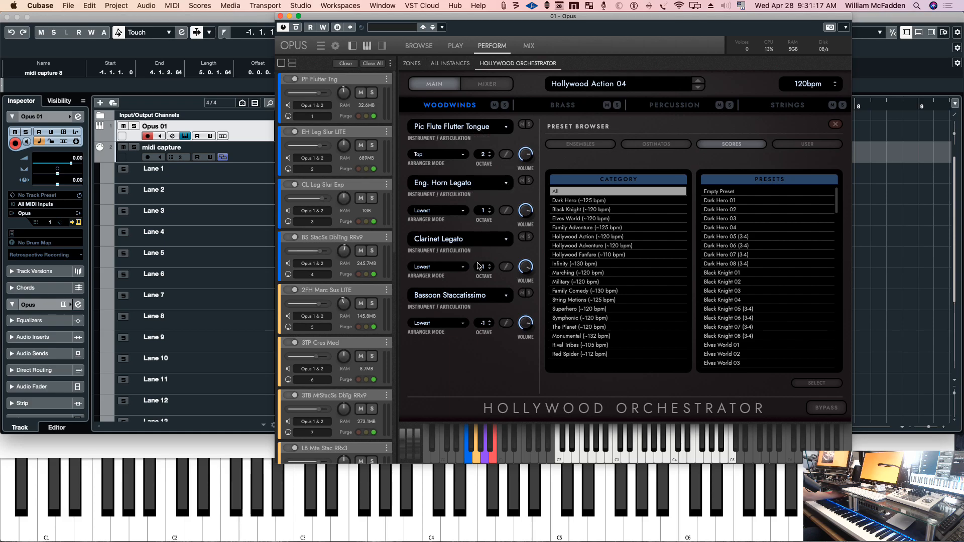
left_click(576, 107)
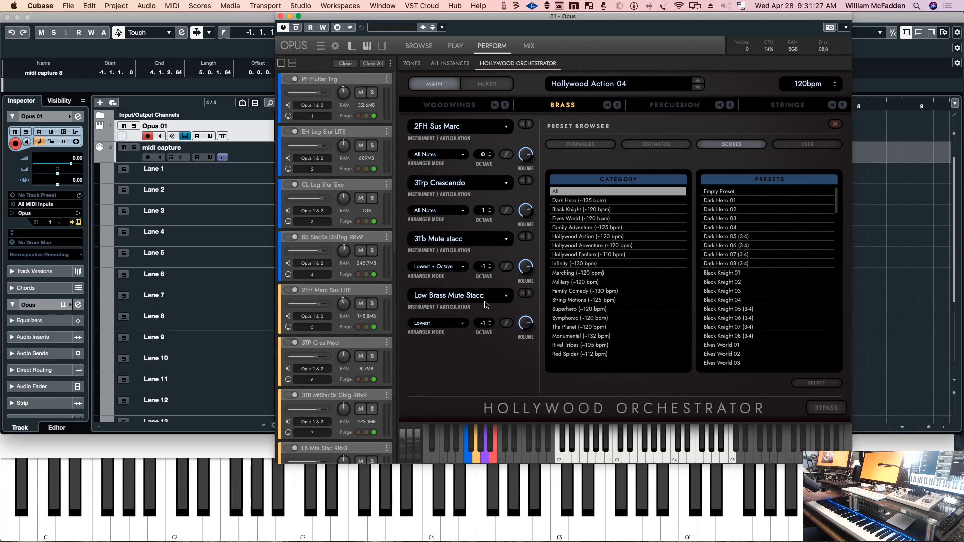
left_click(664, 108)
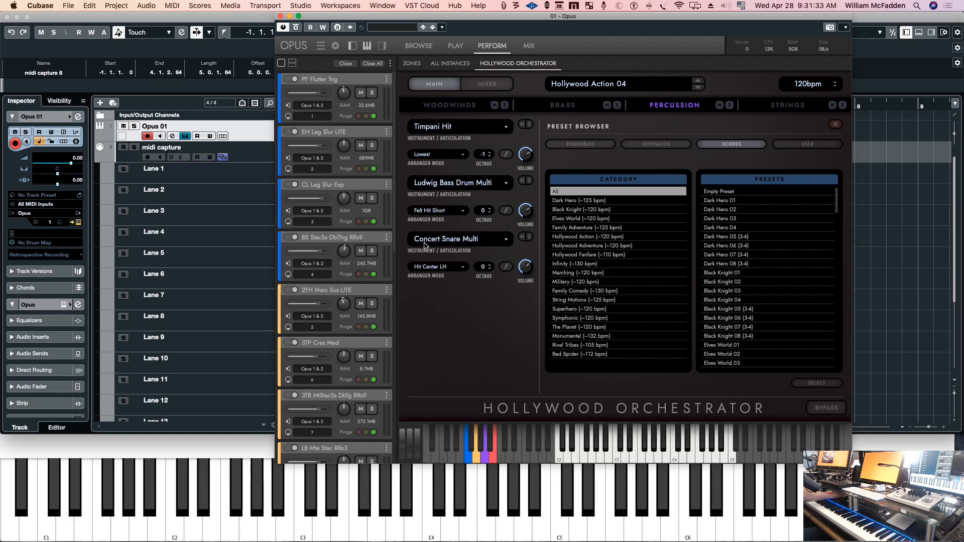
left_click(772, 109)
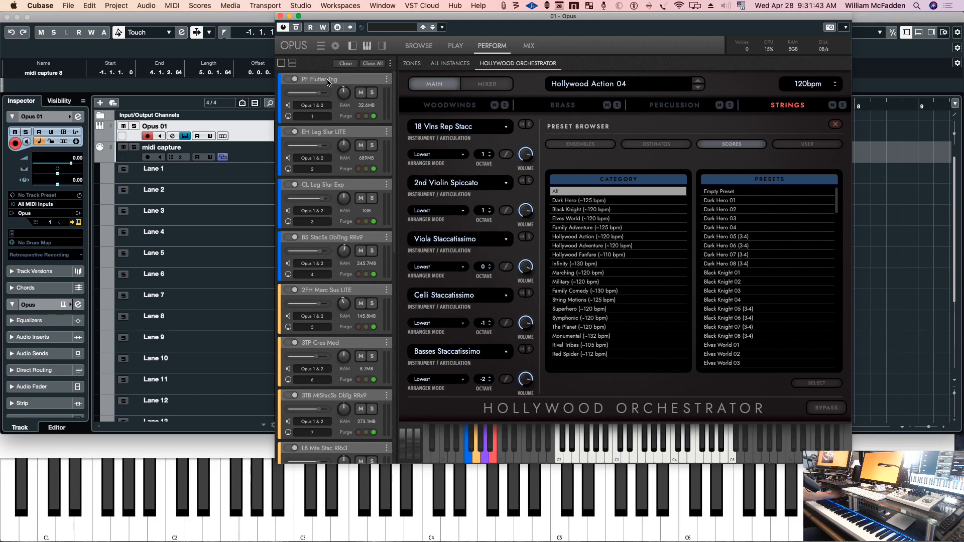
Compare the woodwinds and brass instruments with the MIDI channels of their loaded instances in the Opus rack
left_click(437, 108)
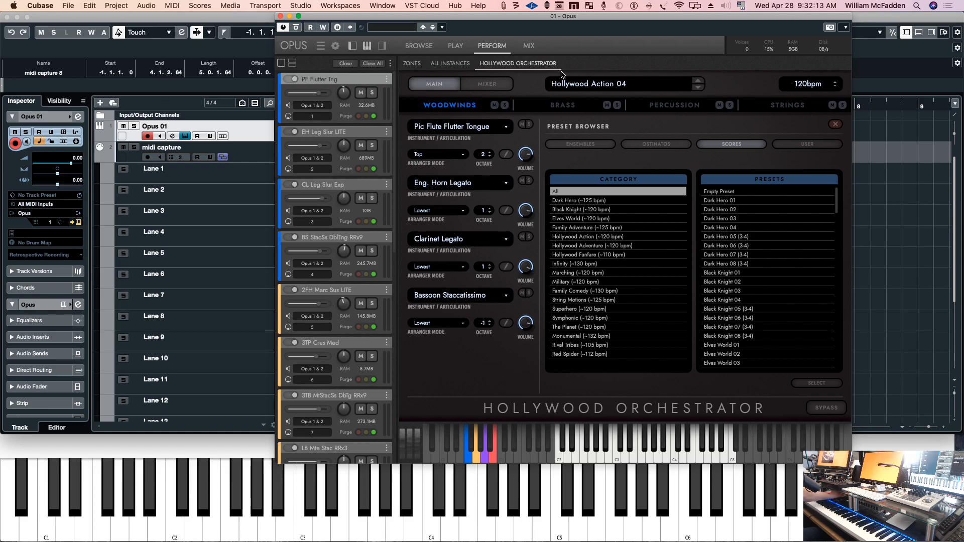
left_click(558, 106)
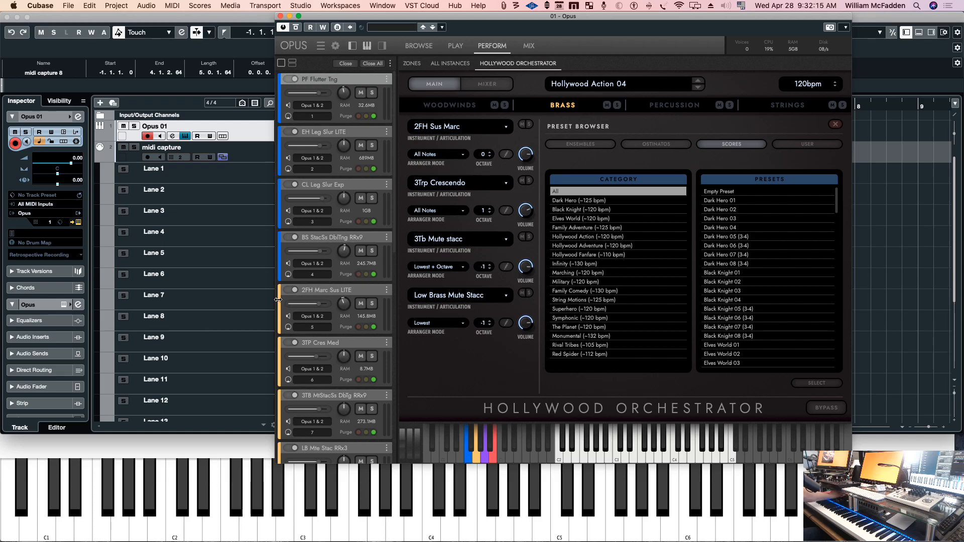
left_click(315, 291)
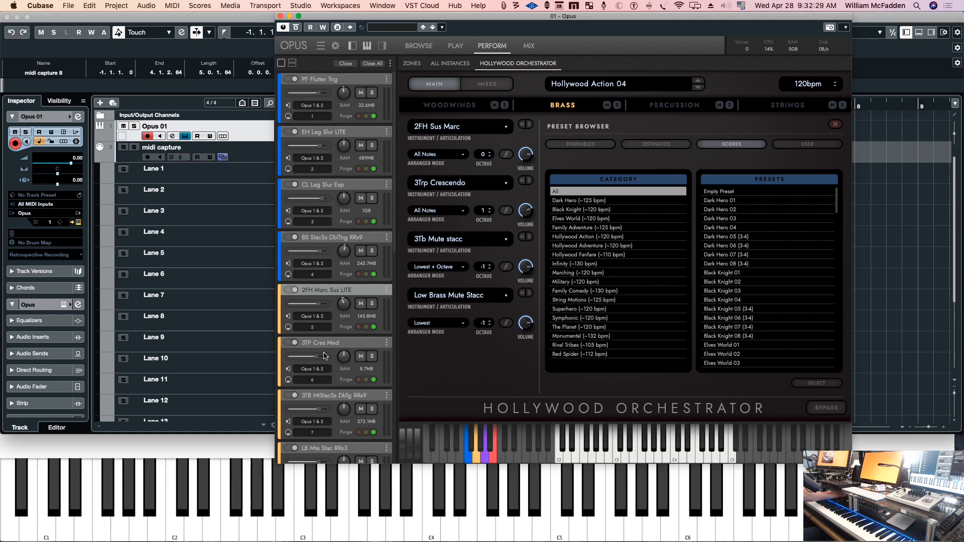
scroll(323, 333, "down", 3)
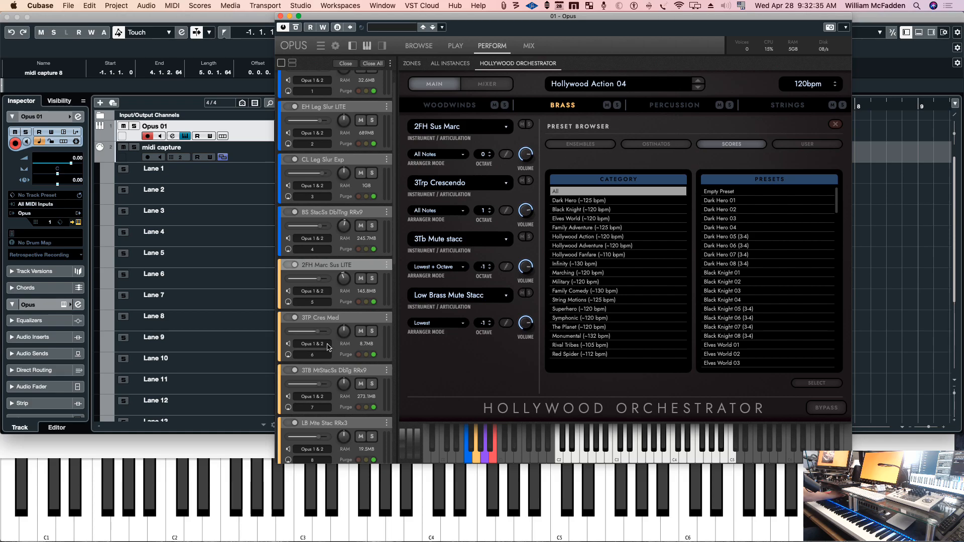
Check which MIDI channels the timpani, bass drum and snare instances use against the percussion section
left_click(673, 104)
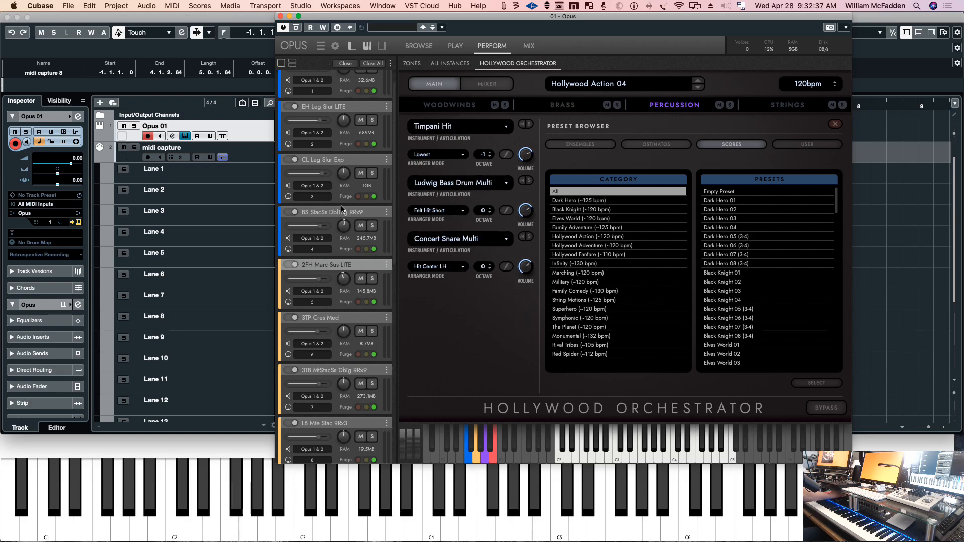
scroll(340, 207, "down", 5)
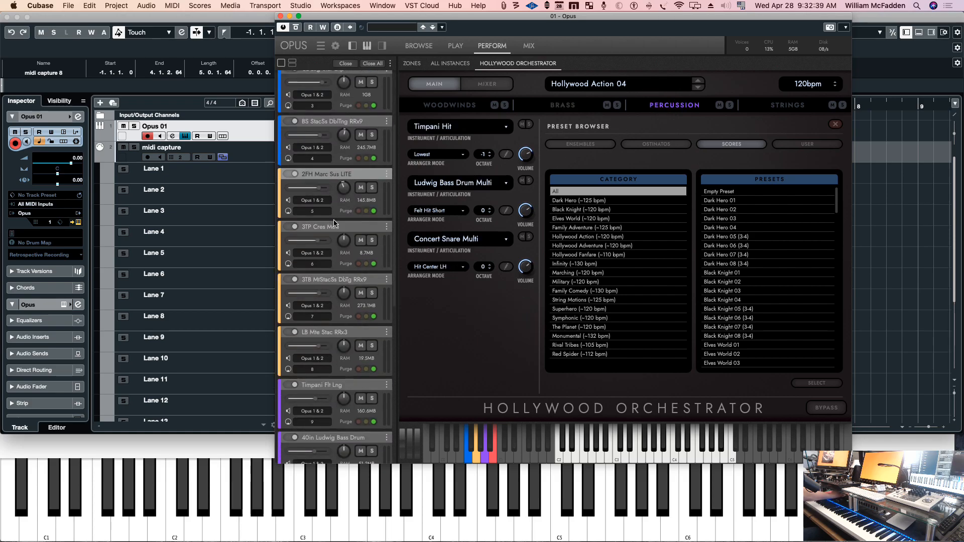
scroll(335, 222, "down", 5)
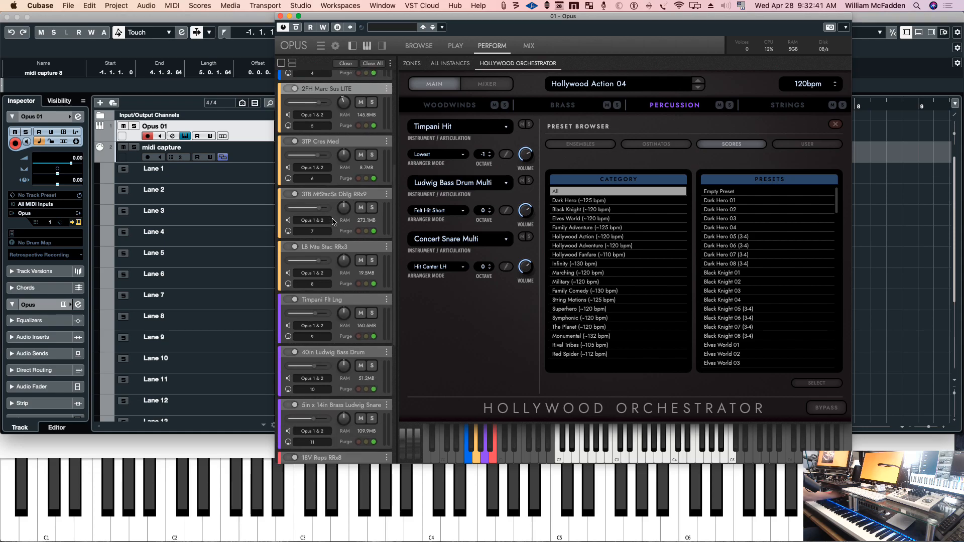
scroll(336, 244, "down", 1)
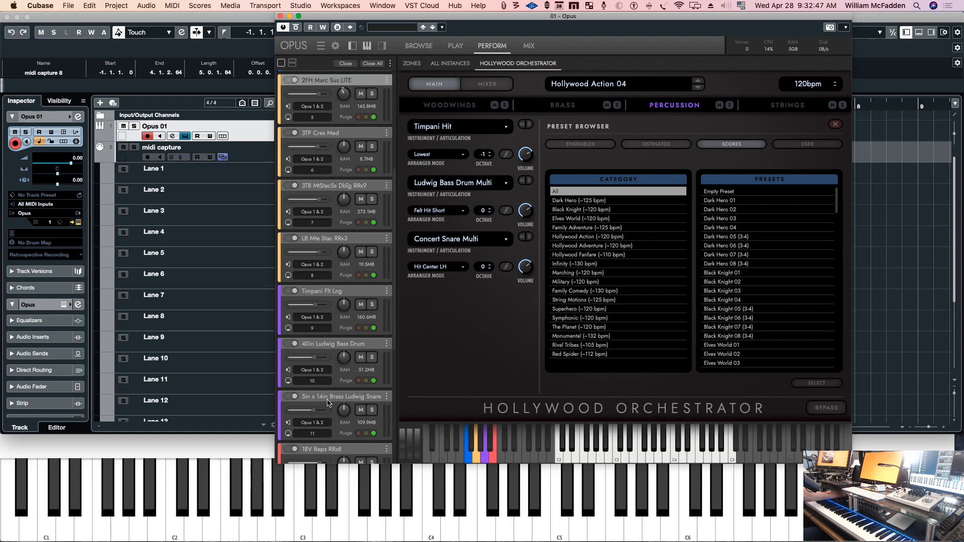
Match the strings section's instruments, from 18 Vlns Rep Stacc to Basses Staccatissimo, to their instances' MIDI channels
left_click(775, 107)
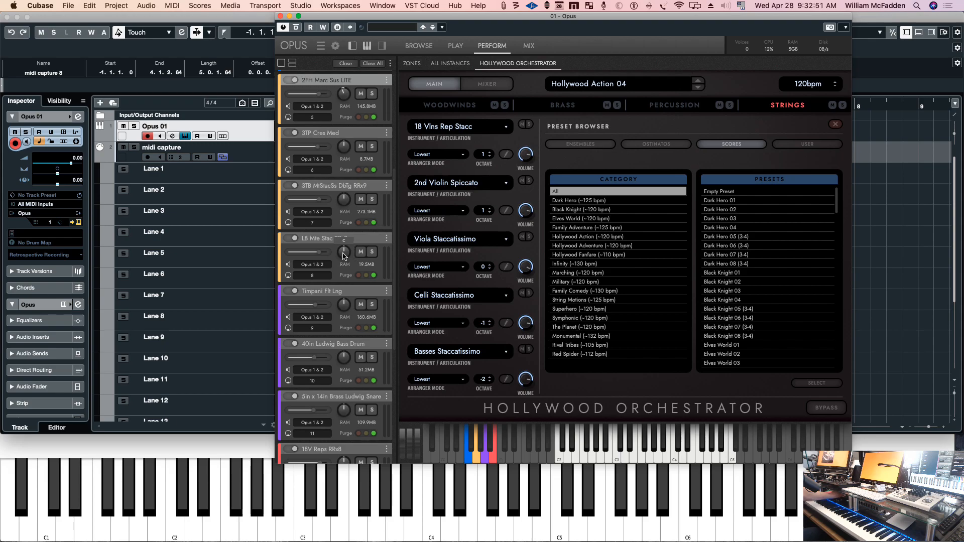
scroll(347, 251, "down", 1)
scroll(331, 274, "down", 5)
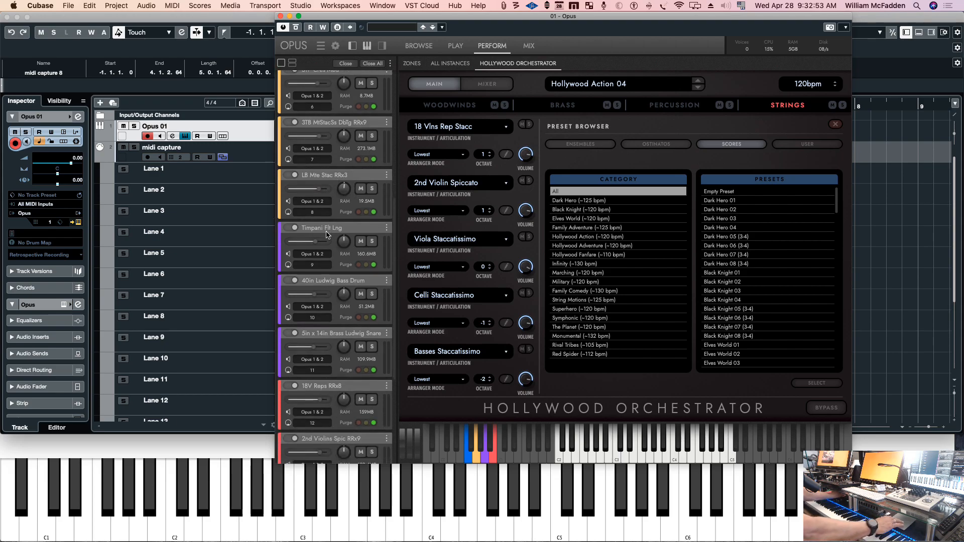
scroll(312, 253, "down", 1)
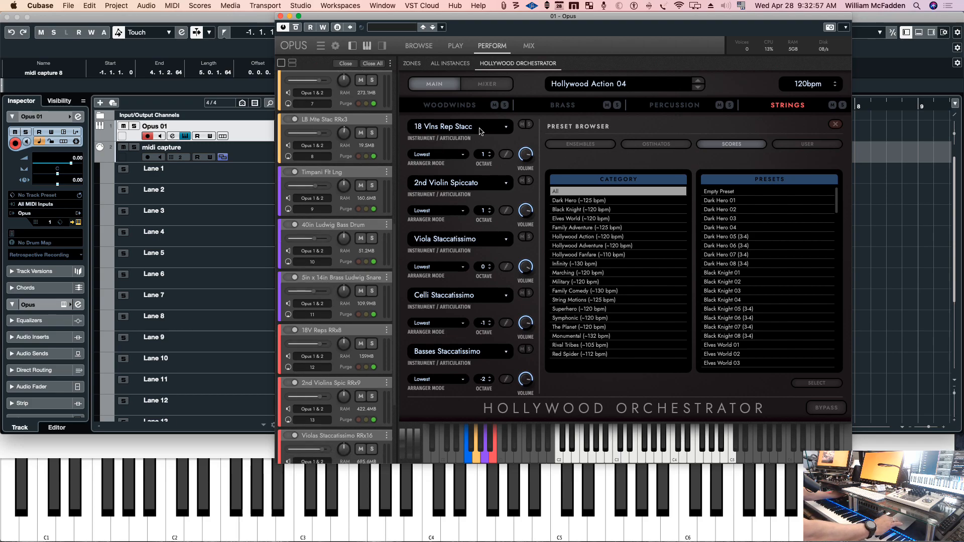
scroll(319, 366, "down", 1)
scroll(320, 365, "down", 3)
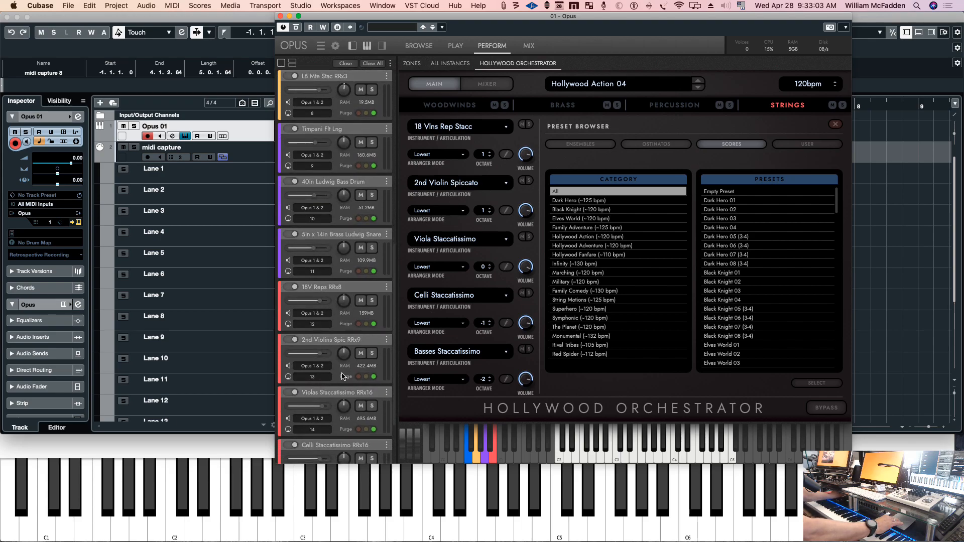
scroll(346, 375, "down", 2)
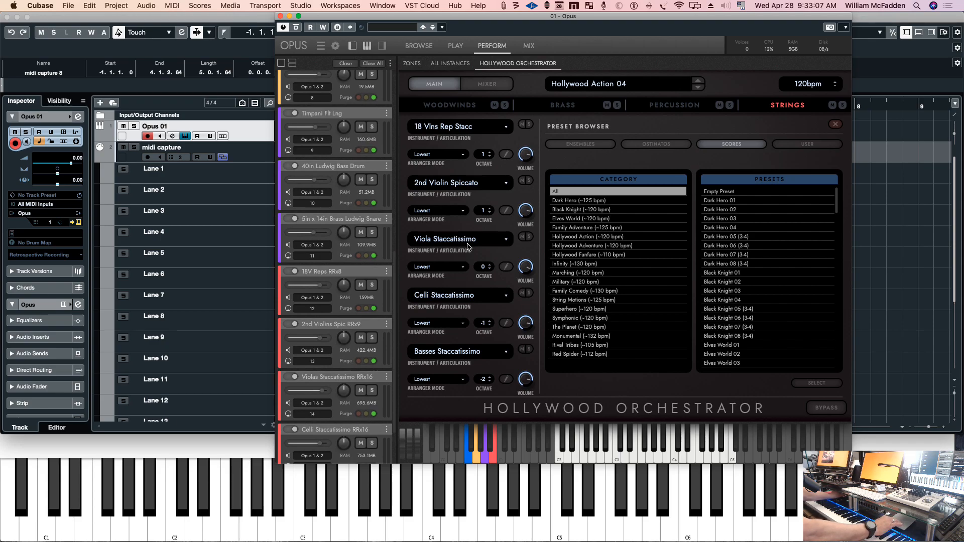
scroll(312, 359, "down", 6)
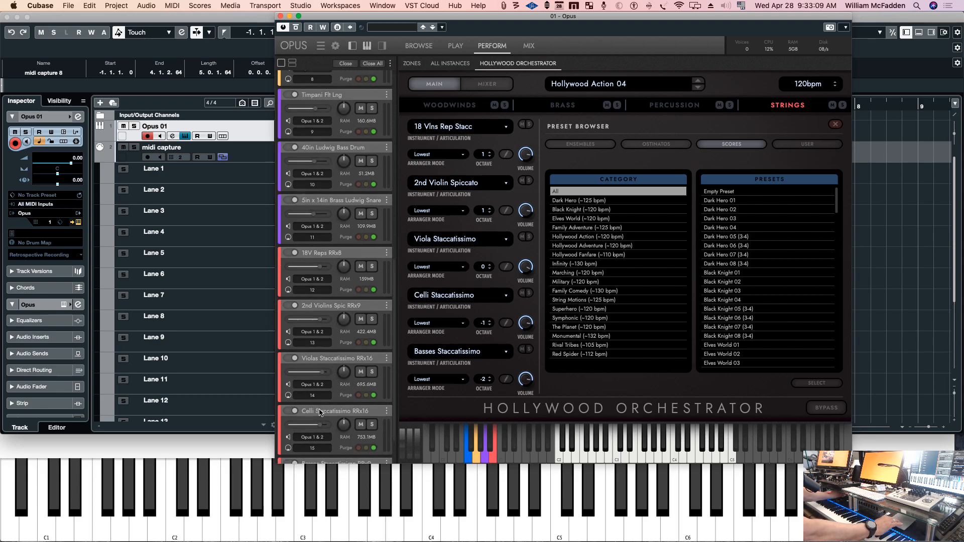
scroll(311, 359, "down", 2)
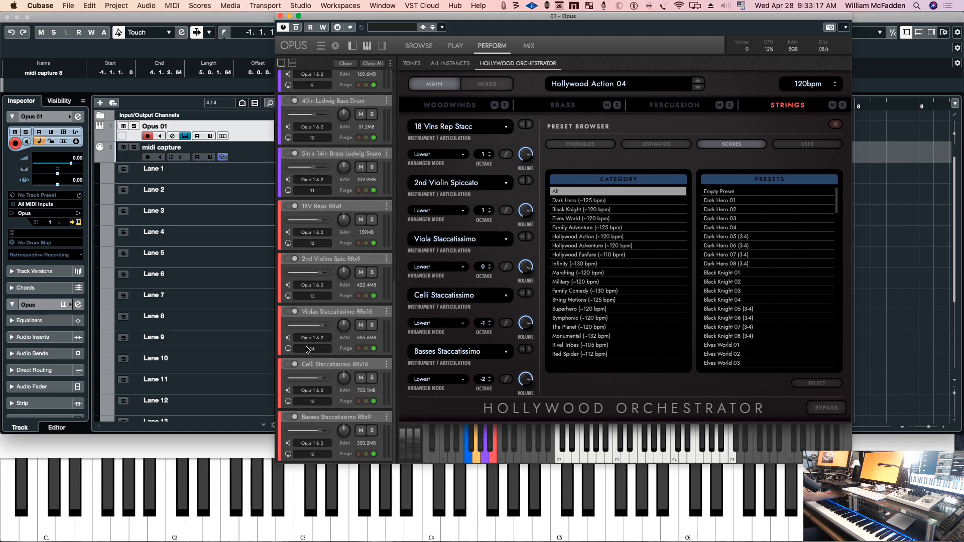
Put the Opus window away and examine the string parts midi capture 16, 15, 14, 13 and 12 in the lanes
left_click_drag(390, 15, 1, 75)
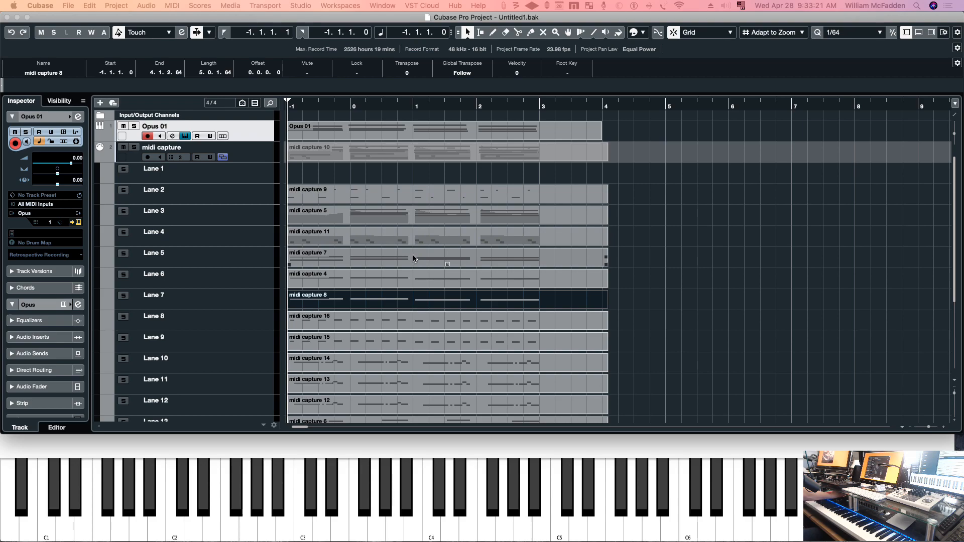
scroll(413, 254, "down", 5)
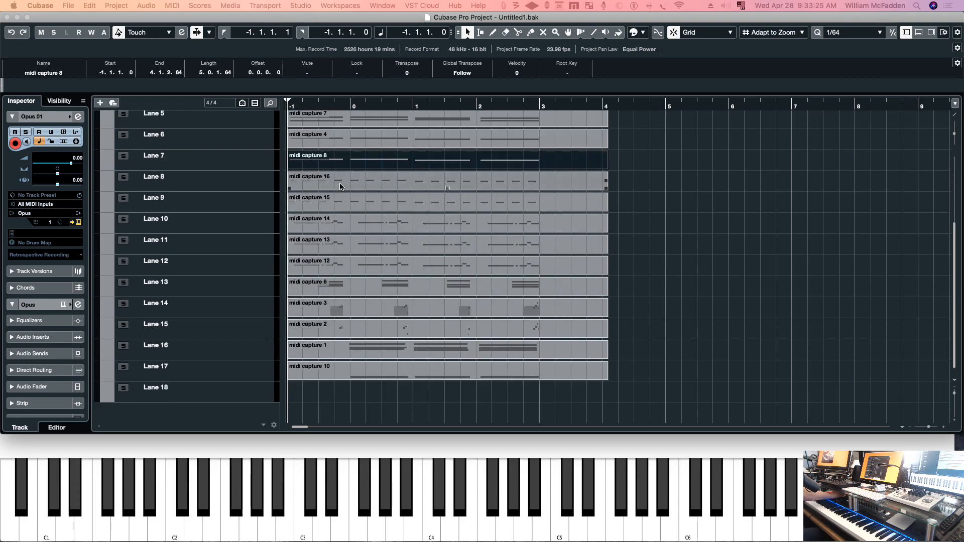
left_click(340, 187)
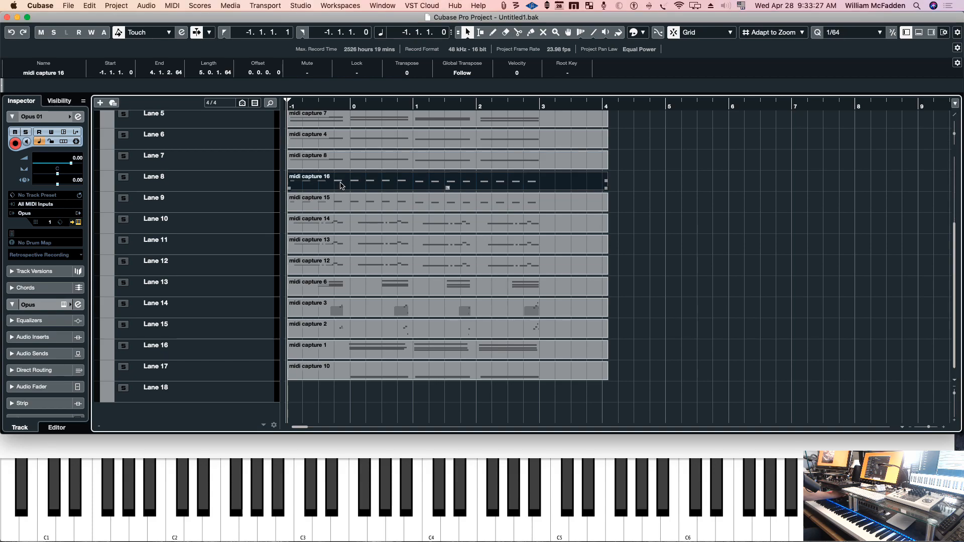
left_click(362, 206)
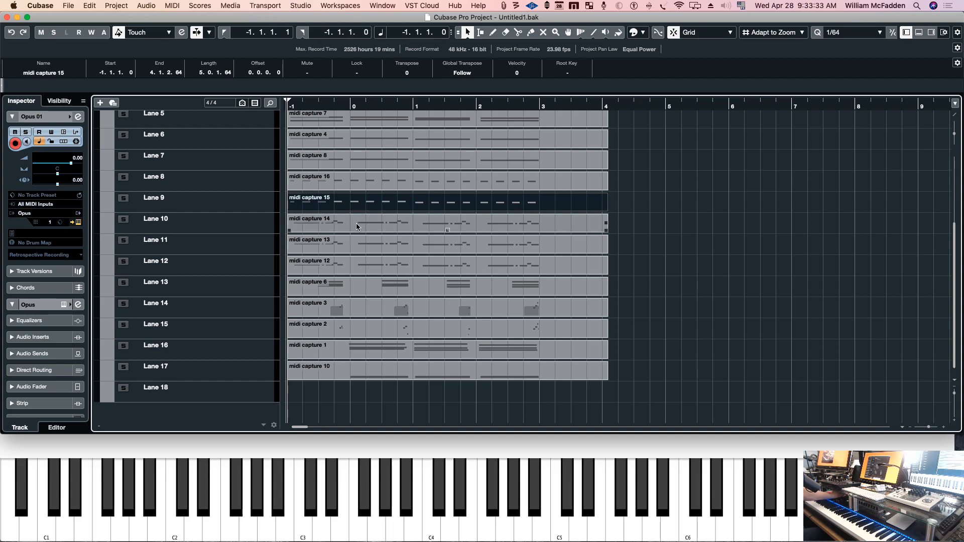
left_click(356, 226)
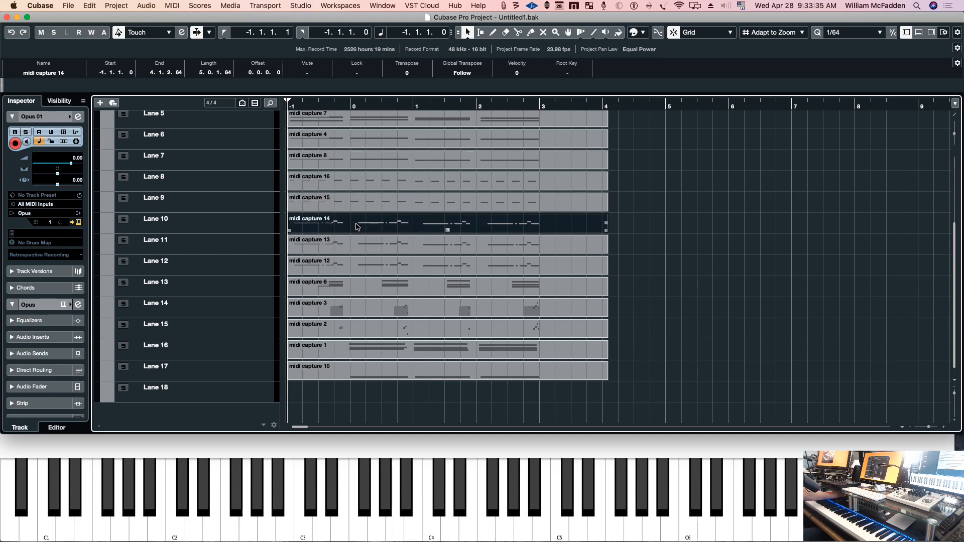
left_click(355, 250)
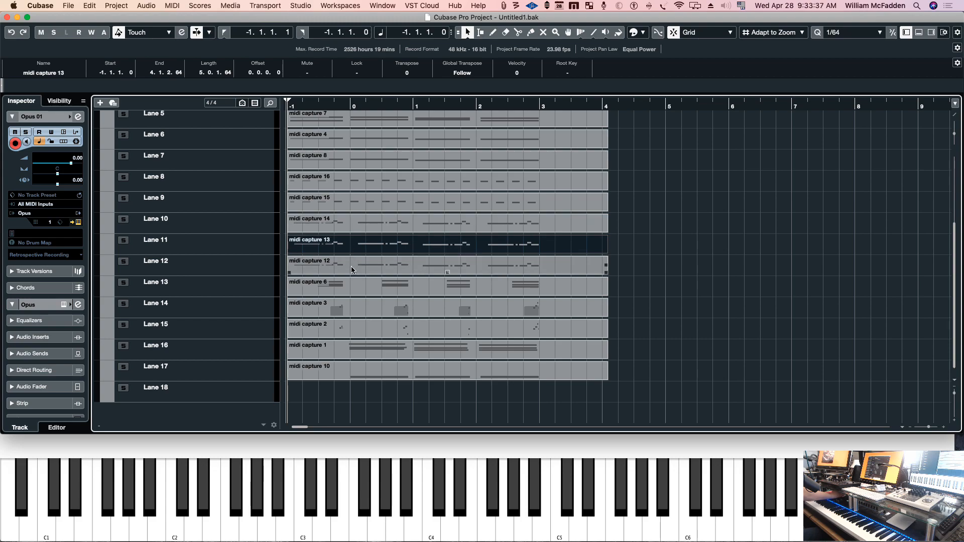
left_click(352, 269)
left_click(350, 251)
left_click(349, 269)
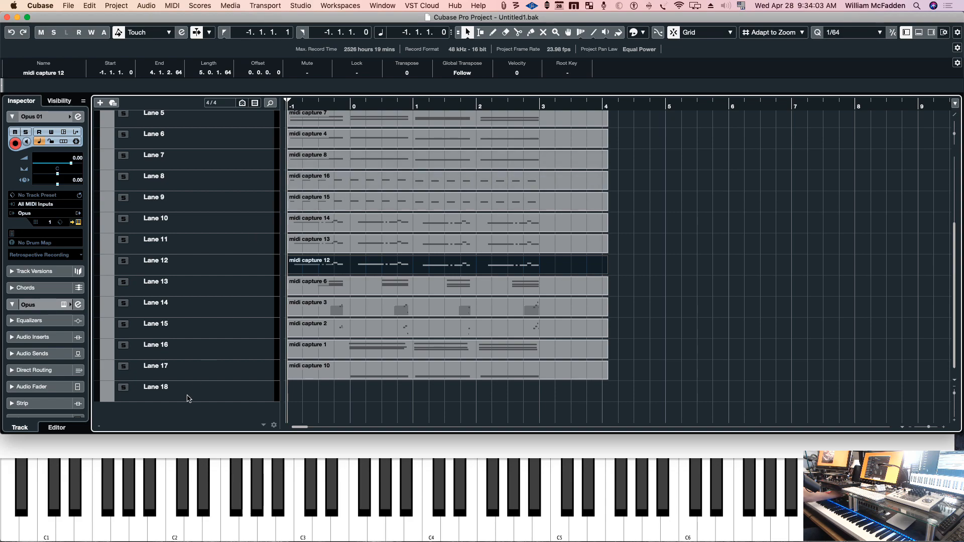
Hide the lanes of the midi capture track
scroll(194, 136, "up", 5)
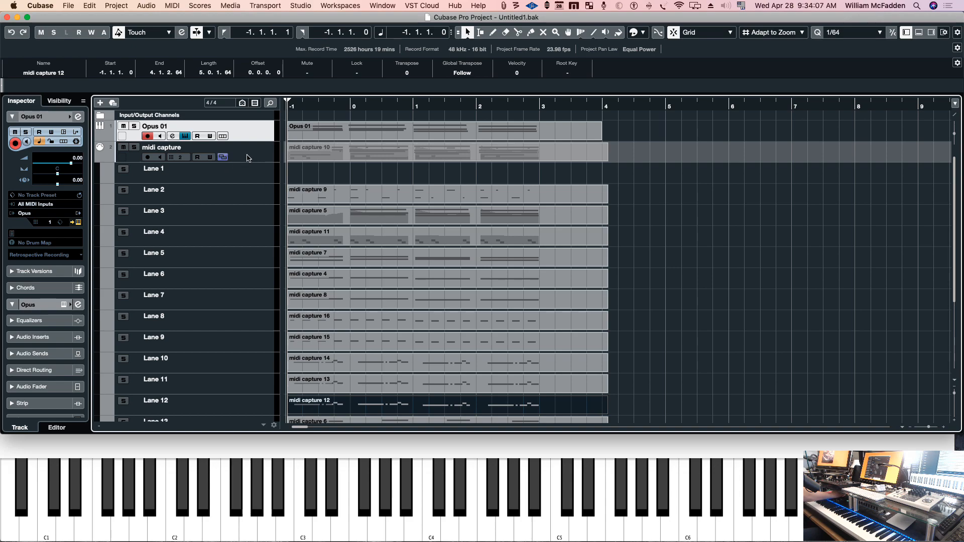
scroll(244, 175, "down", 5)
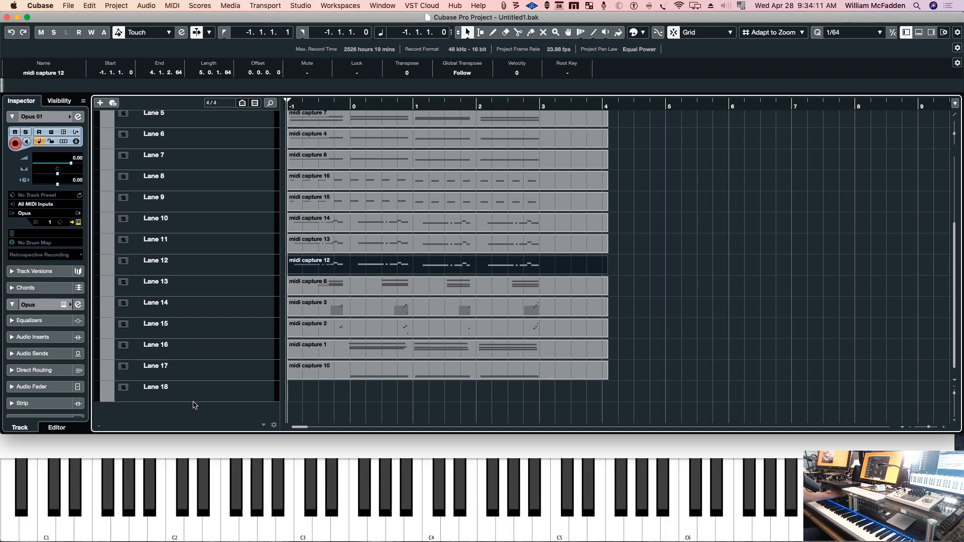
scroll(202, 247, "up", 5)
left_click(224, 157)
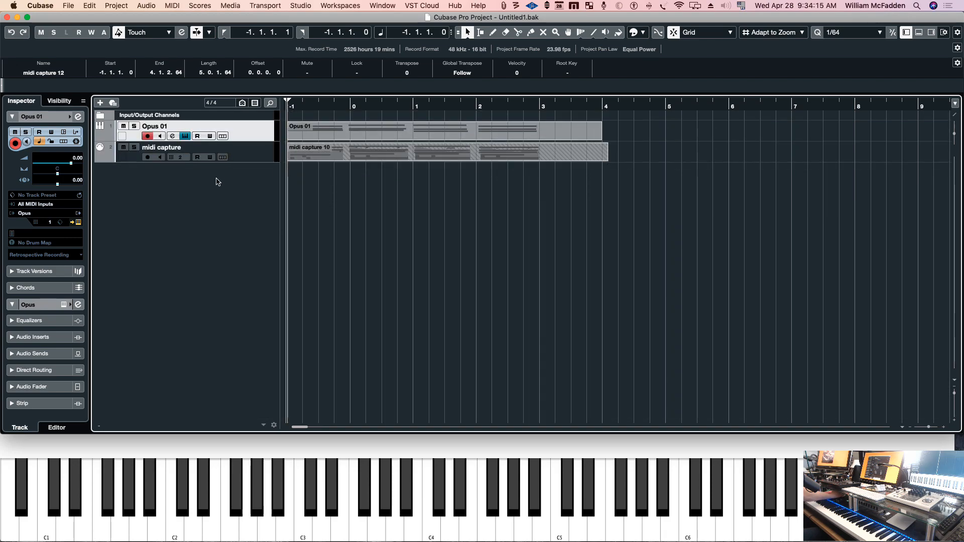
Add 16 unnamed MIDI tracks to the project
right_click(171, 180)
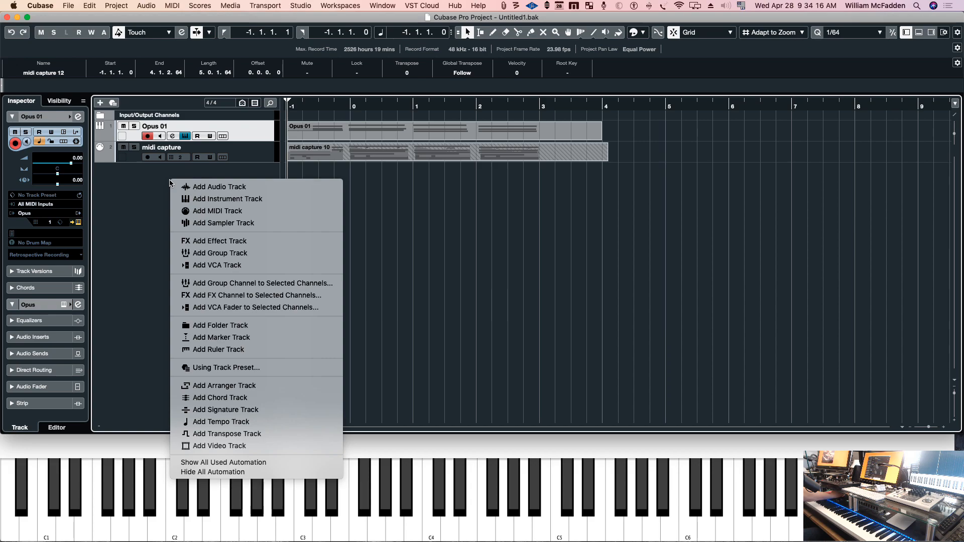
left_click(200, 212)
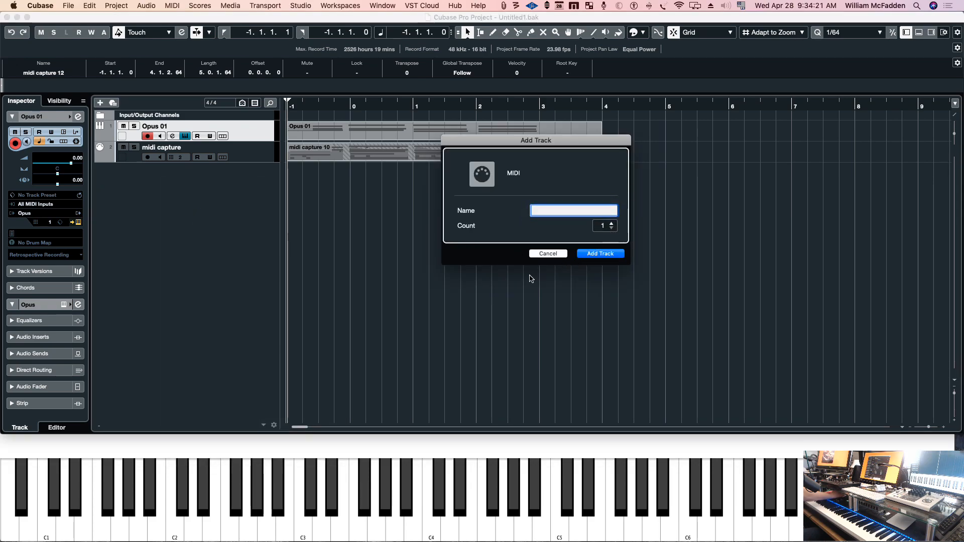
key("Tab")
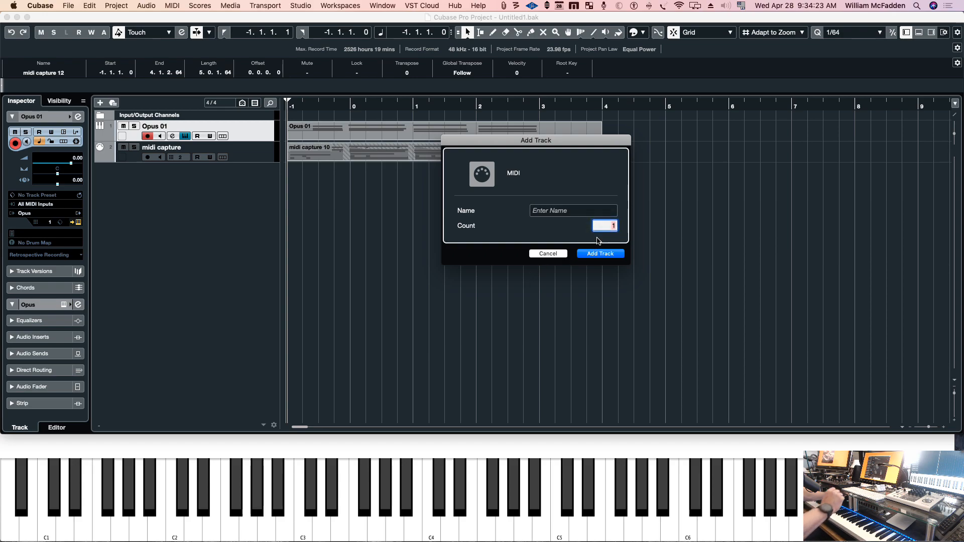
left_click(600, 228)
type("6")
key("Return")
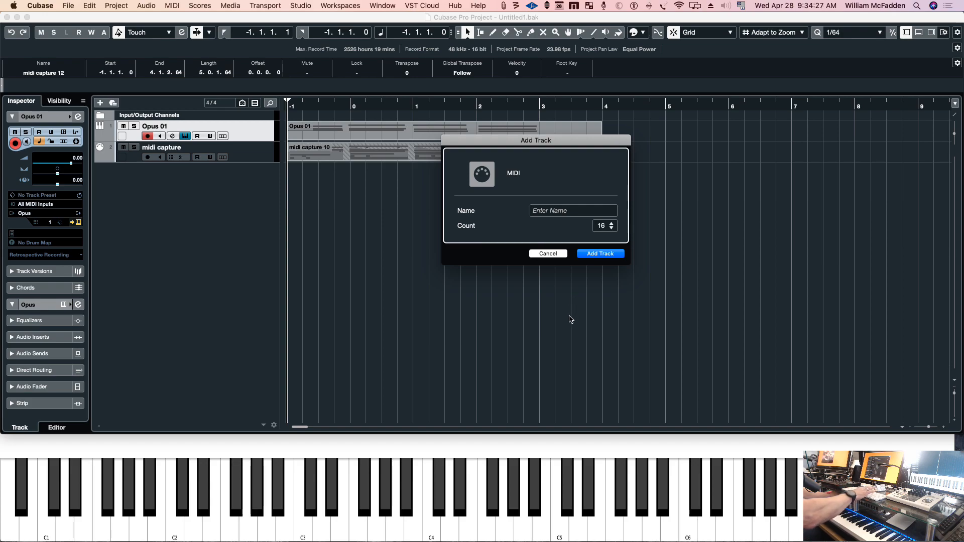
left_click(613, 259)
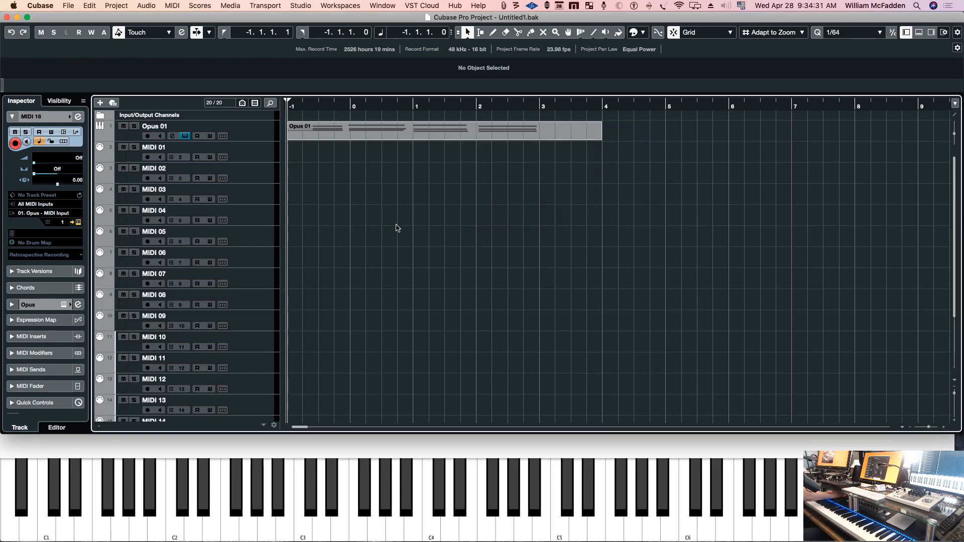
Move the midi capture track directly below Opus 01, above MIDI 01, and show its lanes again
key("shift+KP_Multiply")
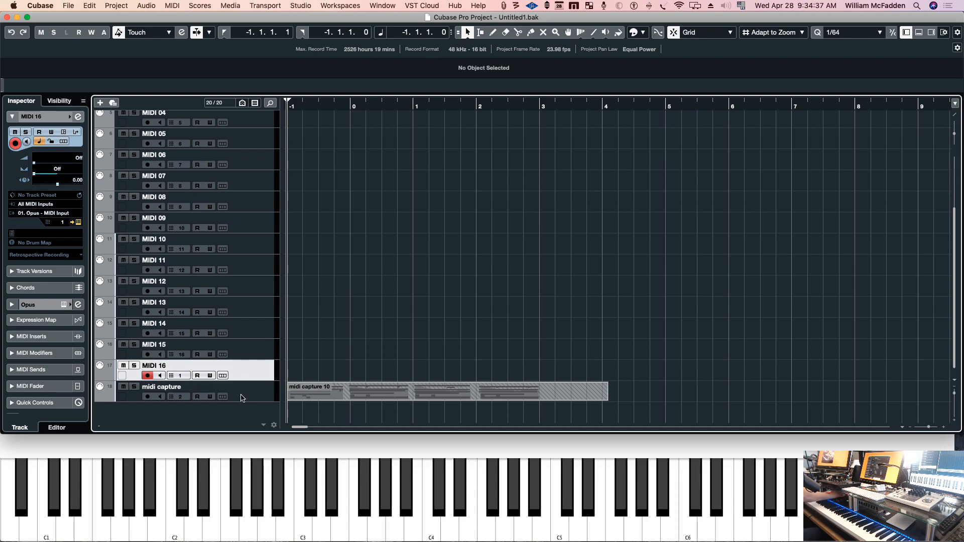
left_click_drag(243, 397, 238, 151)
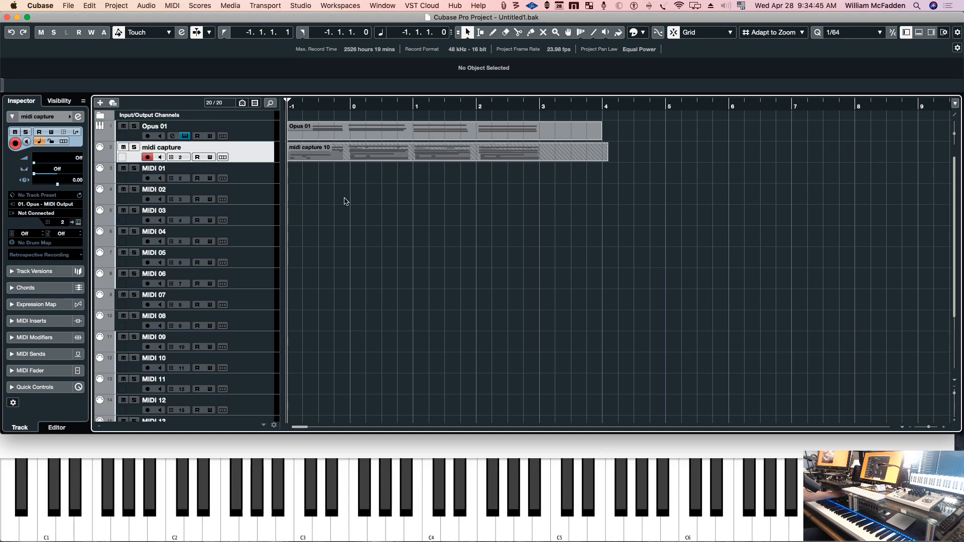
scroll(312, 296, "down", 3)
scroll(312, 281, "up", 3)
left_click(223, 157)
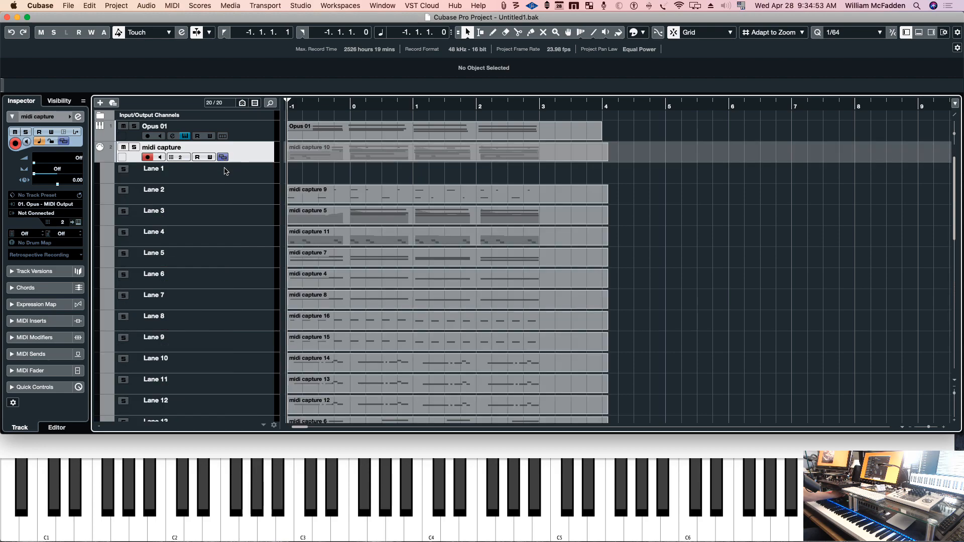
Copy the lane parts midi capture 12 to midi capture 16 onto the MIDI 01 track at their original time position
scroll(408, 261, "down", 2)
scroll(397, 266, "down", 2)
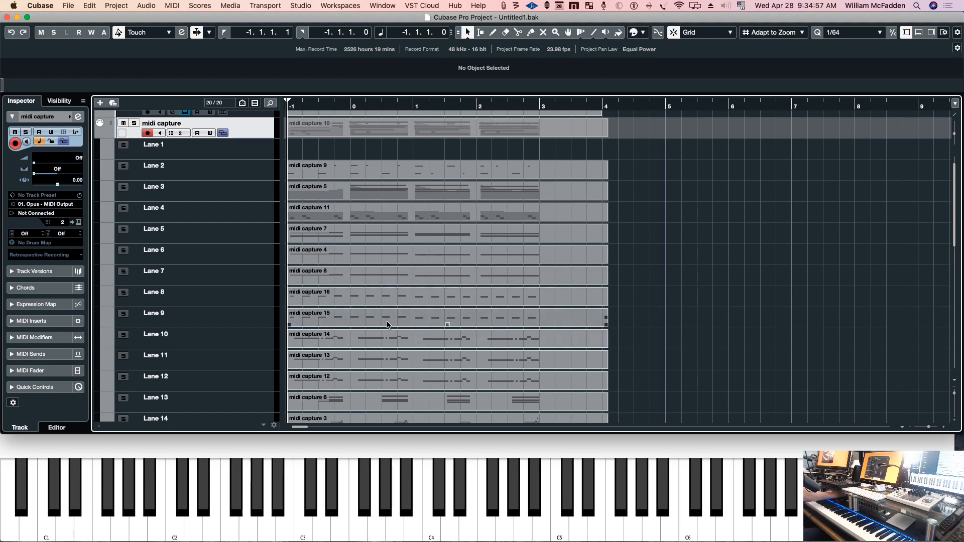
key("Down")
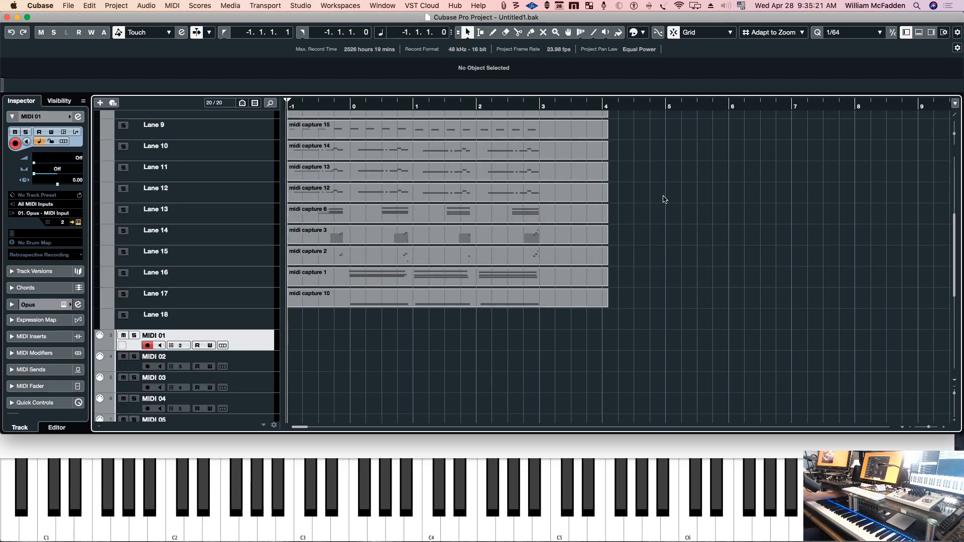
scroll(663, 199, "up", 4)
left_click_drag(651, 243, 548, 167)
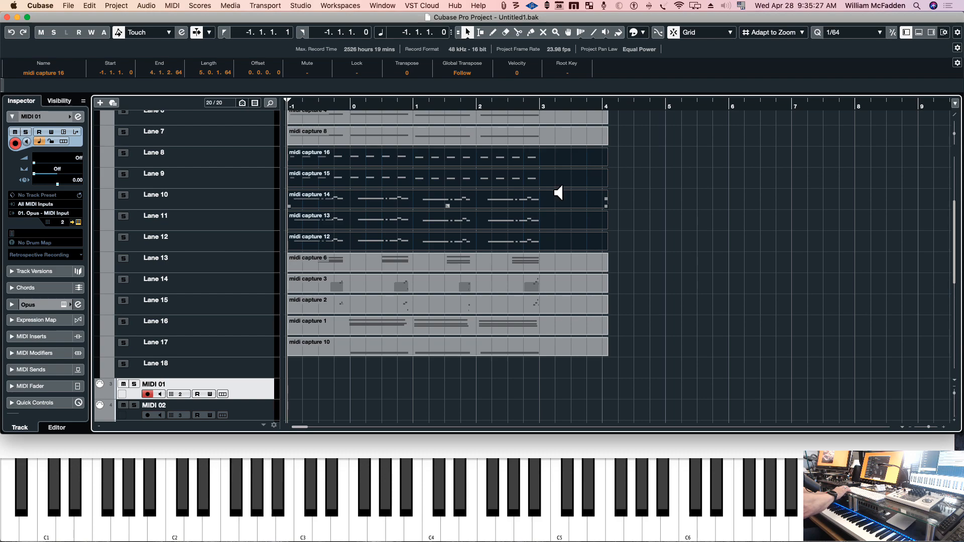
right_click(268, 391)
key("Escape")
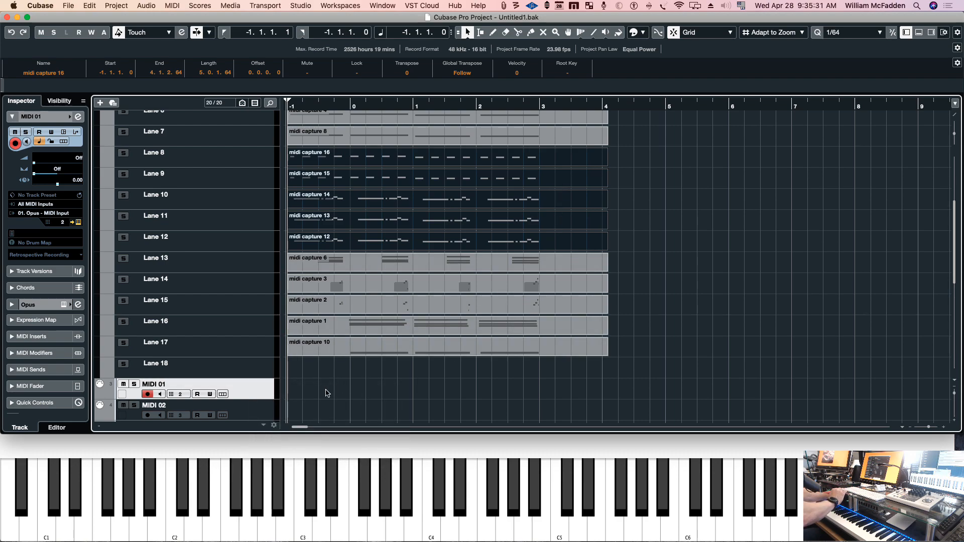
left_click(334, 389)
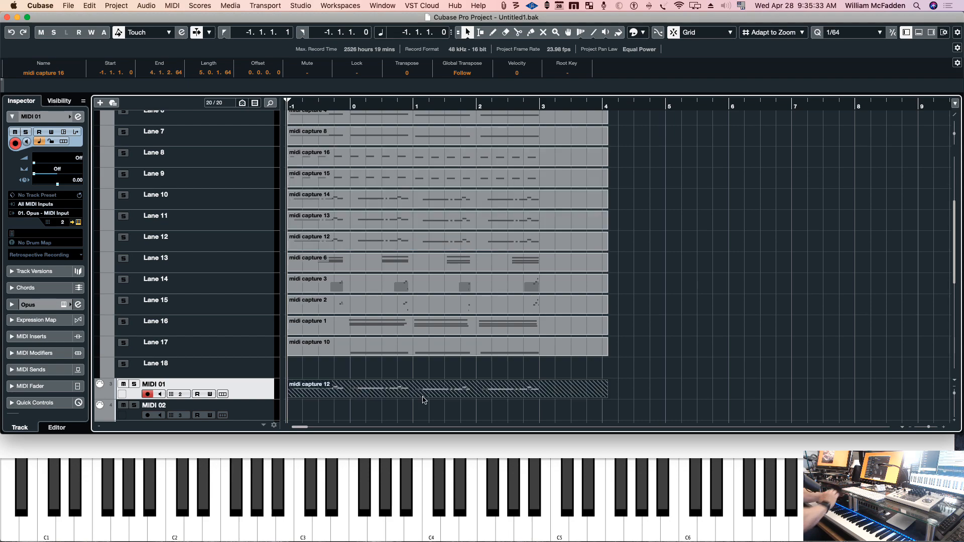
Spread the stacked midi capture 12 to 16 parts from MIDI 01 over separate tracks between MIDI 03 and MIDI 08
scroll(754, 245, "down", 6)
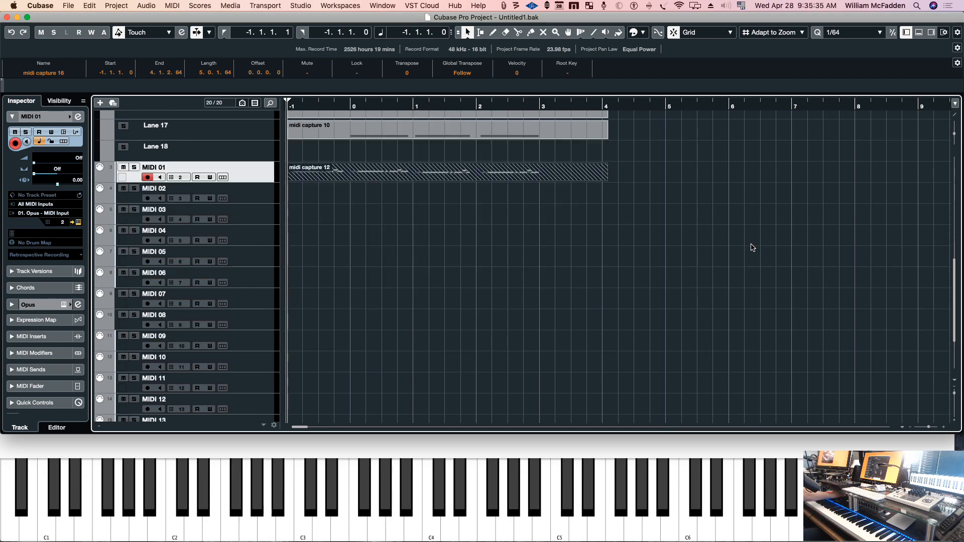
mouse_move(439, 177)
left_mouse_down()
mouse_move(435, 230)
mouse_move(429, 210)
mouse_move(410, 219)
mouse_move(411, 201)
mouse_move(375, 213)
mouse_move(378, 236)
left_mouse_up()
left_click(380, 238)
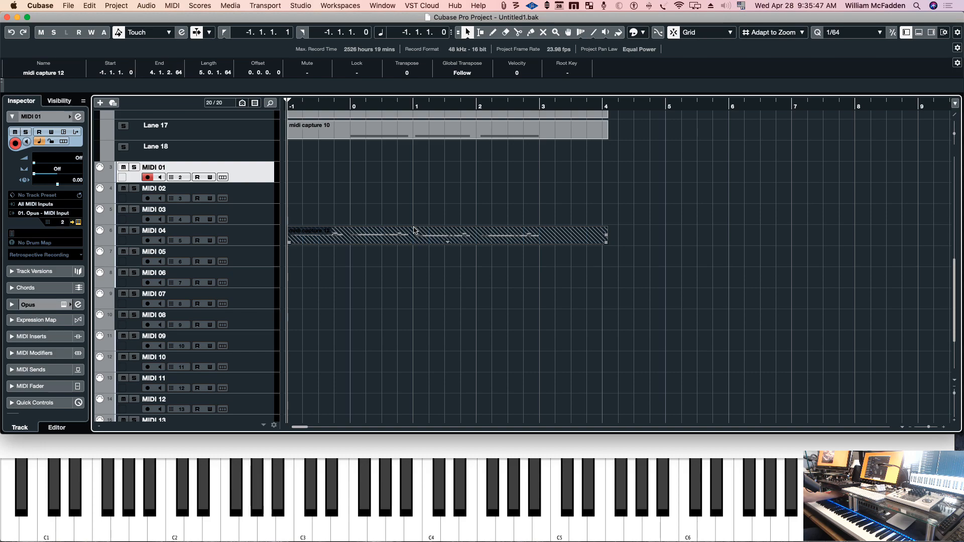
mouse_move(346, 232)
left_mouse_down()
mouse_move(347, 219)
mouse_move(364, 255)
mouse_move(380, 254)
mouse_move(383, 275)
left_mouse_up()
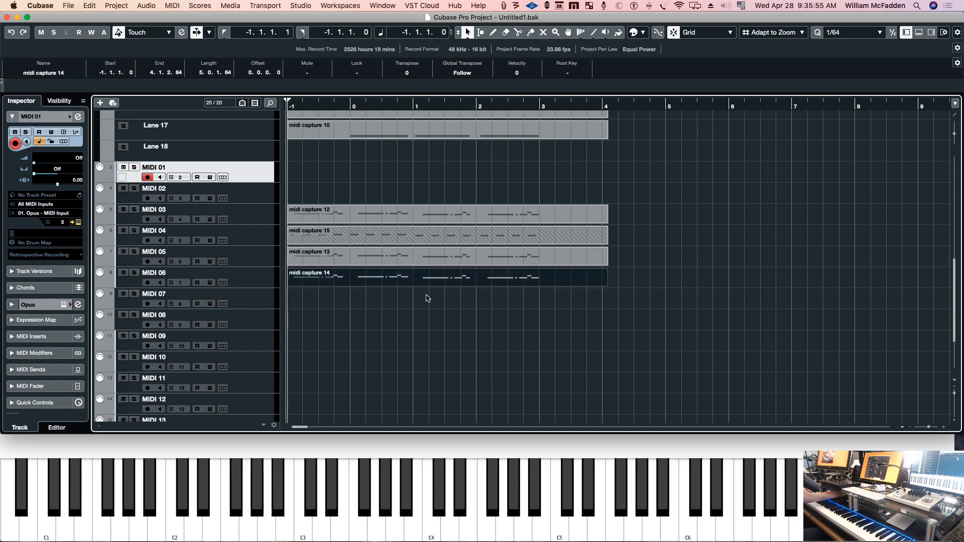
left_click_drag(405, 240, 407, 302)
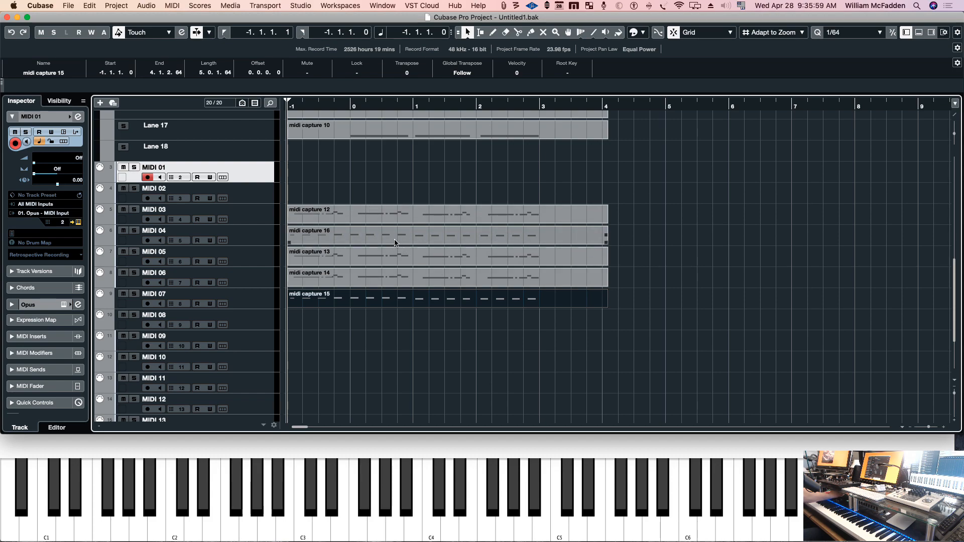
left_click_drag(395, 242, 402, 318)
Rearrange the parts so midi capture 13, 14, 15 and 16 sit in order on MIDI 04, MIDI 05, MIDI 06 and MIDI 07
left_click_drag(390, 255, 394, 235)
left_click(395, 279)
left_click_drag(395, 279, 396, 259)
mouse_move(396, 301)
left_mouse_down()
mouse_move(398, 291)
mouse_move(400, 307)
left_mouse_up()
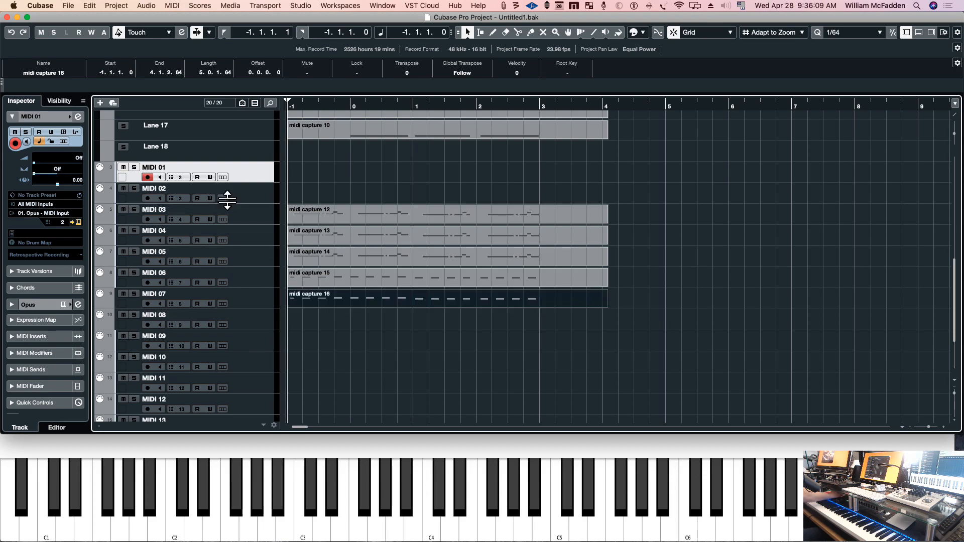
Select the midi capture 12 part on MIDI 03 and check the percussion and string instances' MIDI channels in the Opus rack
left_click(246, 217)
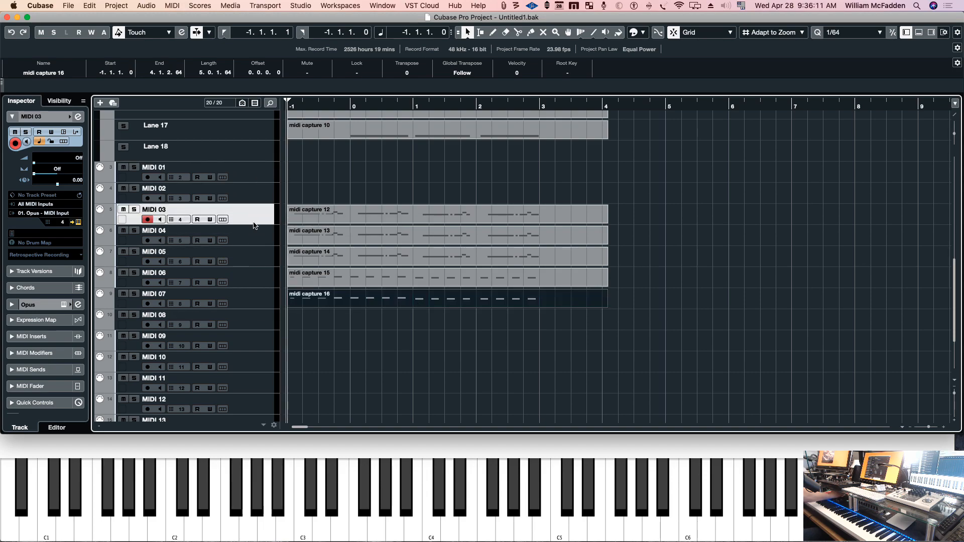
left_click(349, 220)
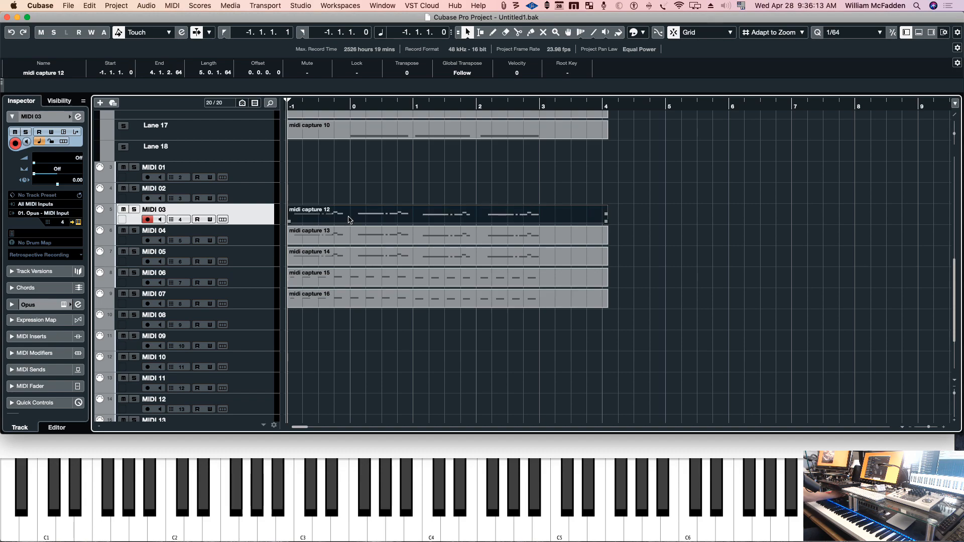
scroll(337, 200, "up", 10)
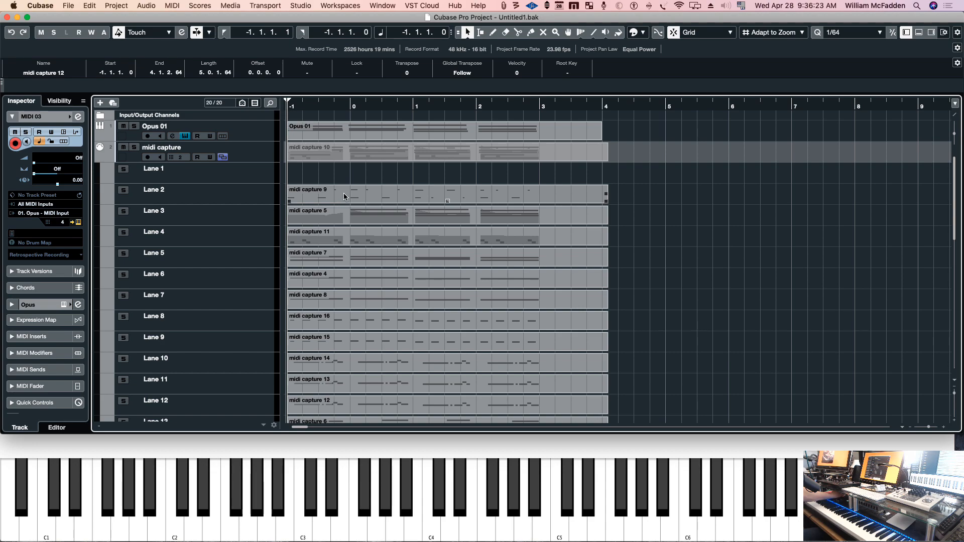
left_click_drag(0, 76, 563, 39)
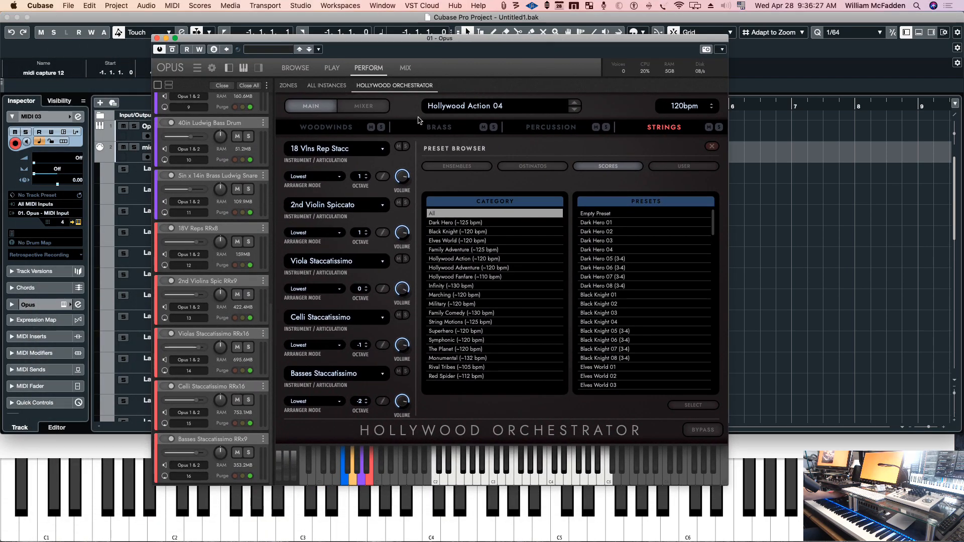
scroll(208, 199, "up", 3)
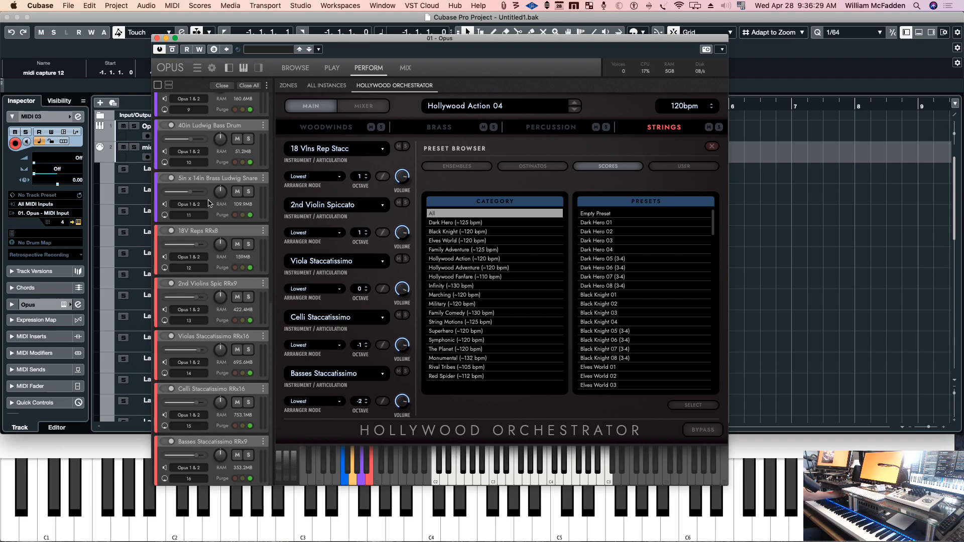
scroll(210, 188, "up", 5)
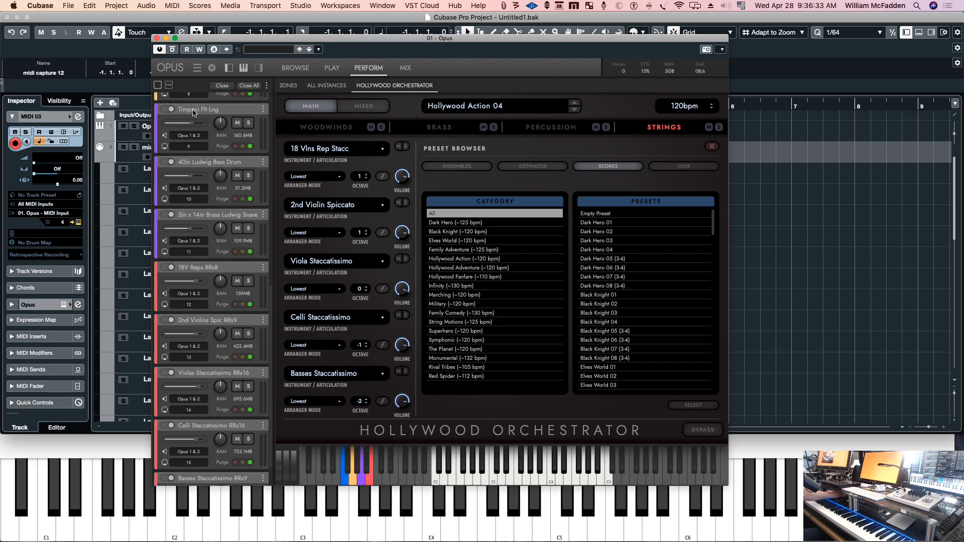
left_click(156, 38)
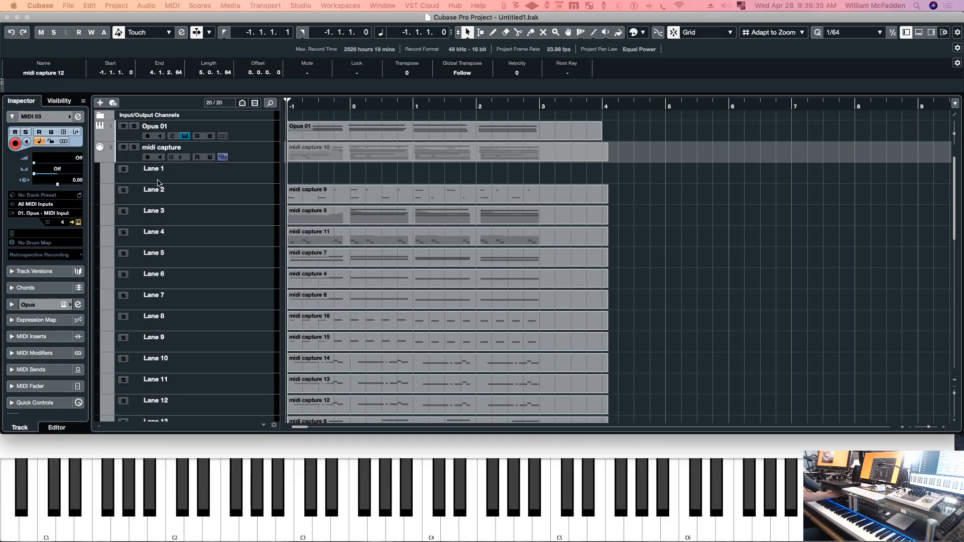
View the midi capture 9 part from Lane 2 as notation in the Score Editor, closing the score when done
right_click(345, 194)
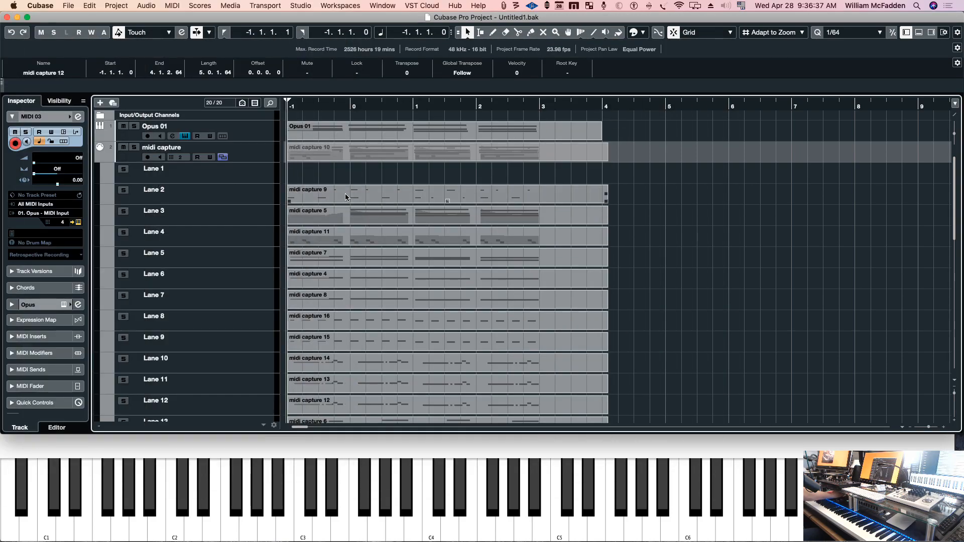
left_click(345, 194)
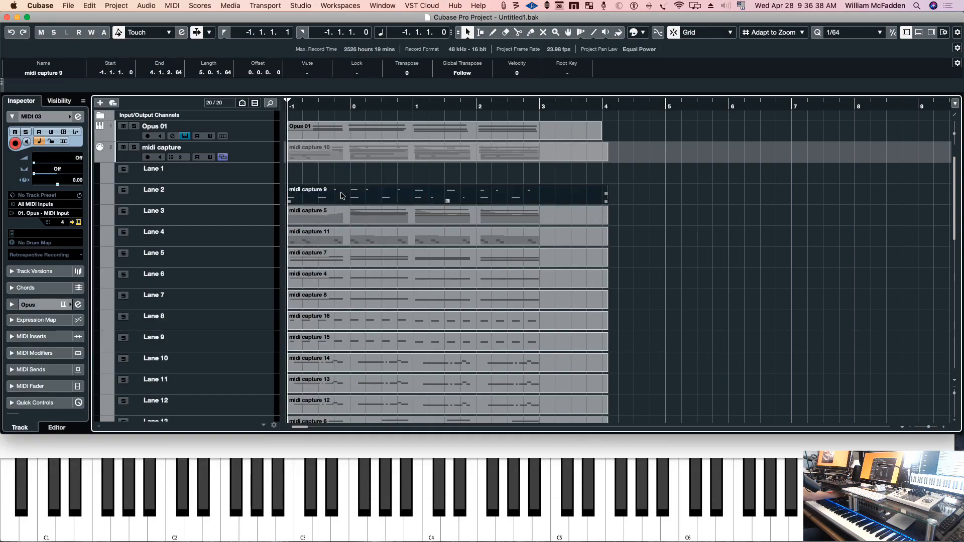
left_click(199, 5)
left_click(208, 18)
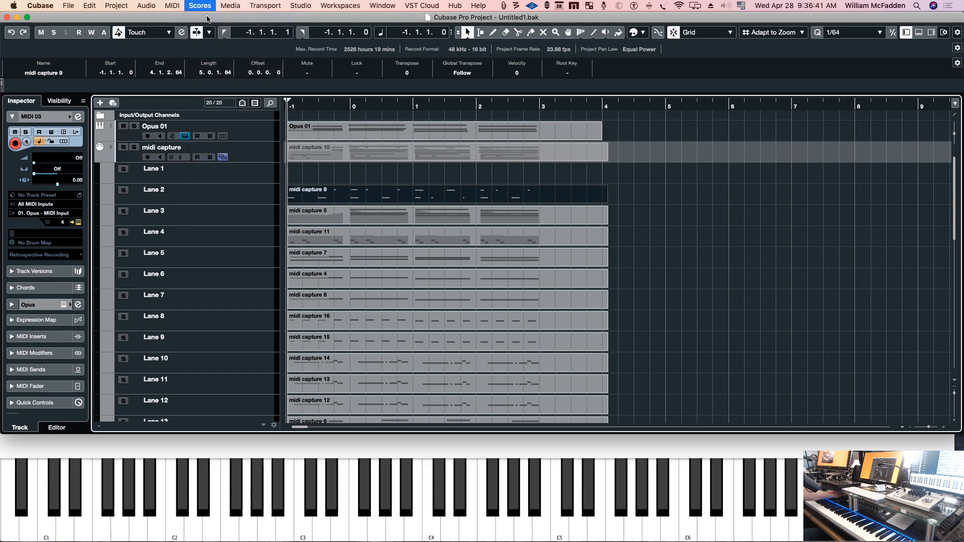
left_click_drag(528, 126, 565, 72)
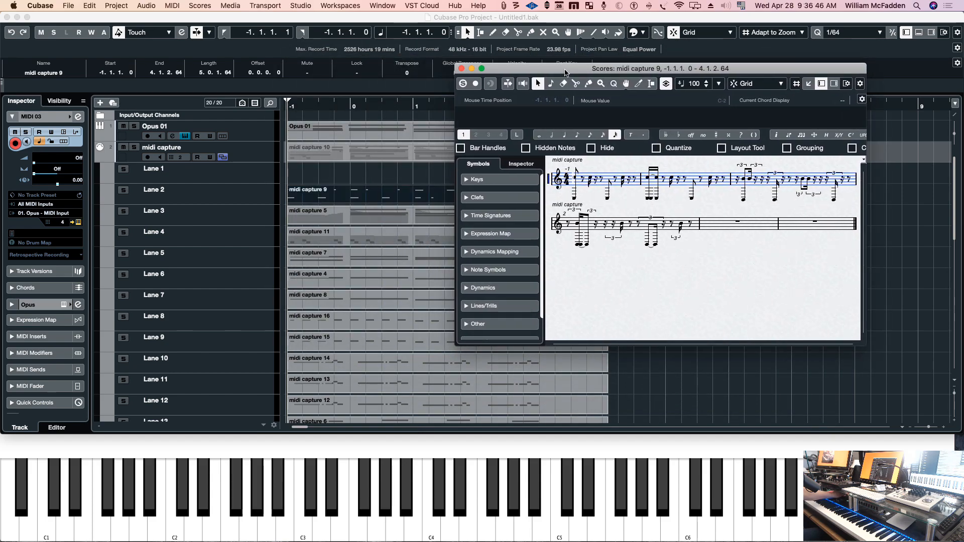
left_click(461, 68)
Open the midi capture 12 part from Lane 12 in the Score Editor to read its notation
scroll(425, 257, "down", 2)
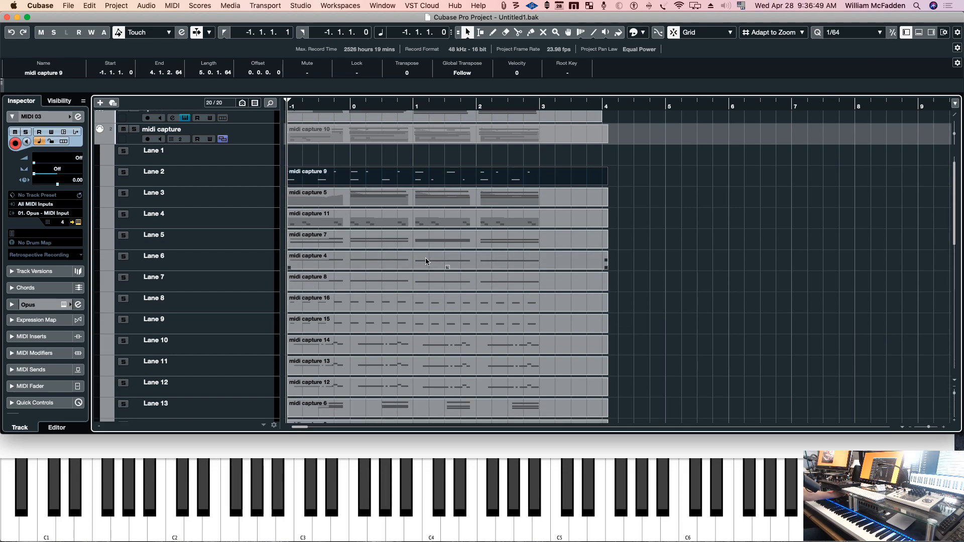
left_click(368, 382)
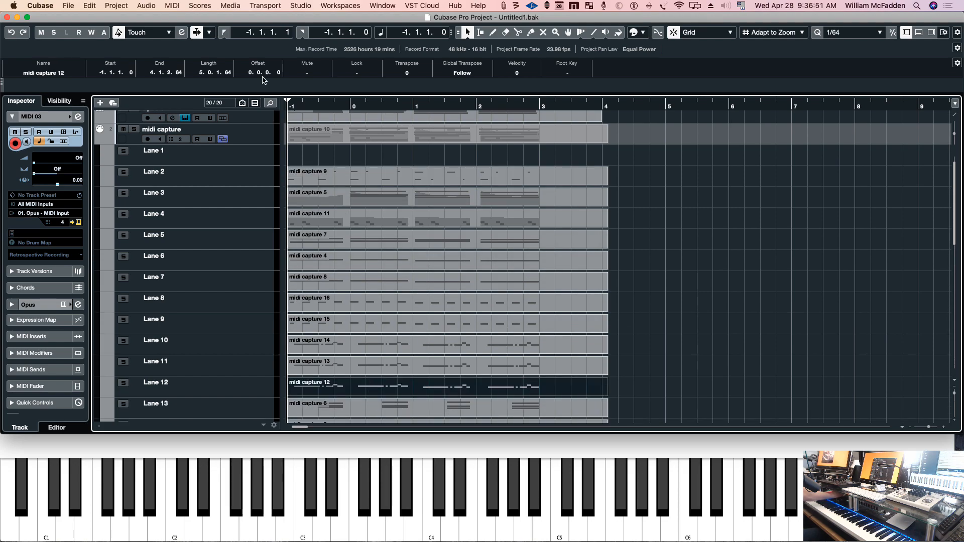
left_click(211, 8)
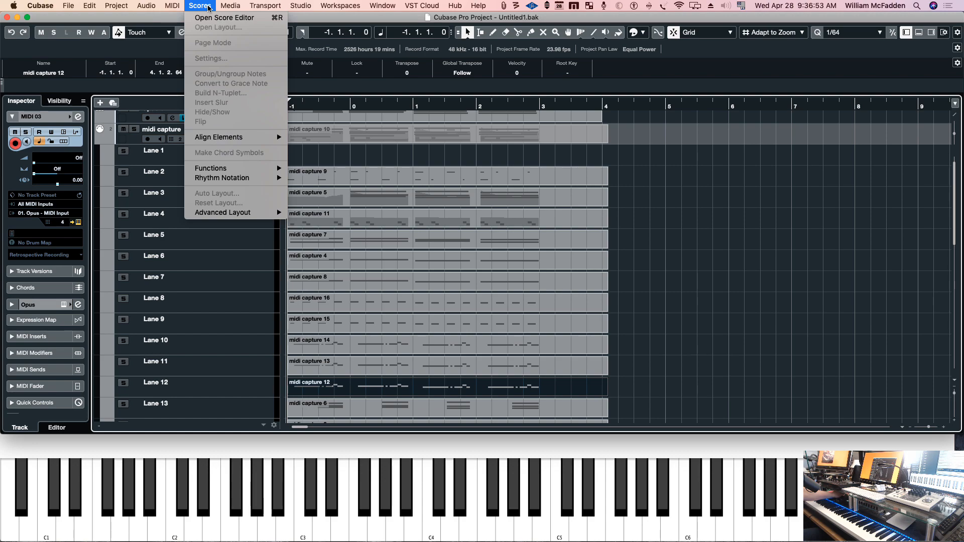
left_click(216, 19)
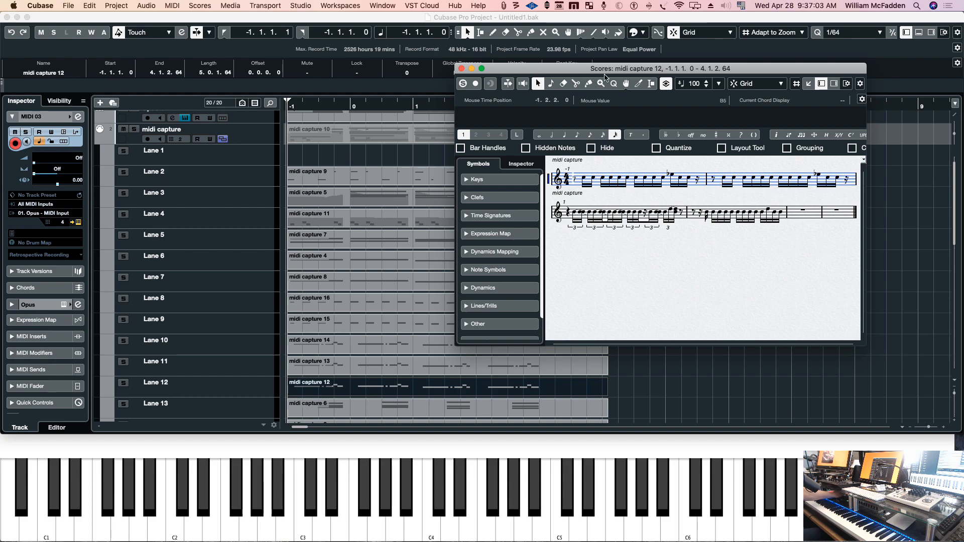
left_click_drag(577, 69, 591, 69)
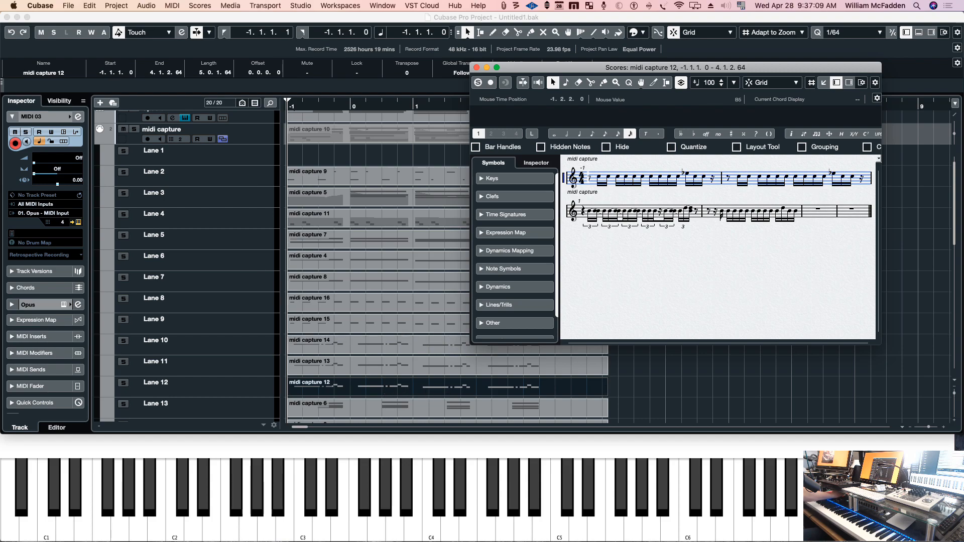
Show the Hollywood Orchestrator strings patterns in Opus and inspect the 18 Vlns Rep Stacc pattern in its editor
left_click_drag(2, 22, 591, 14)
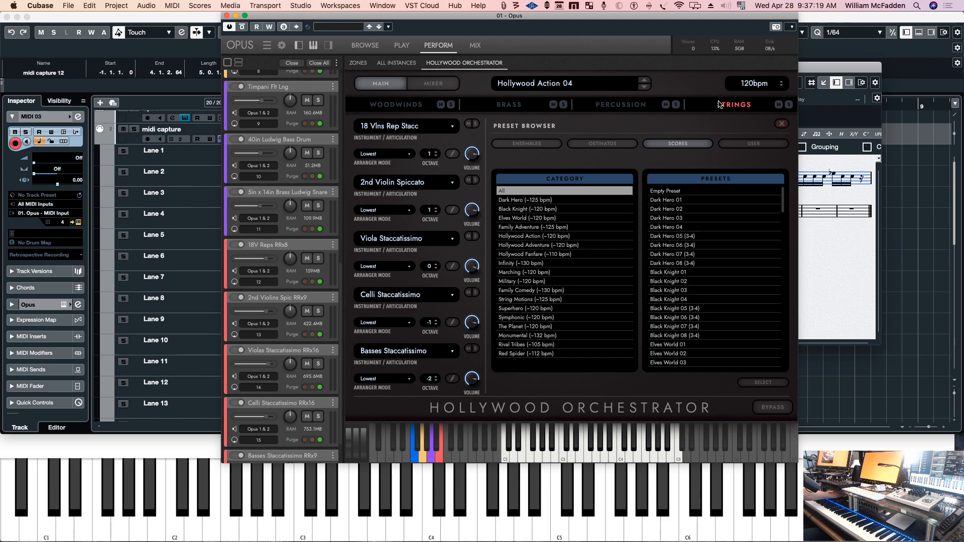
left_click(782, 126)
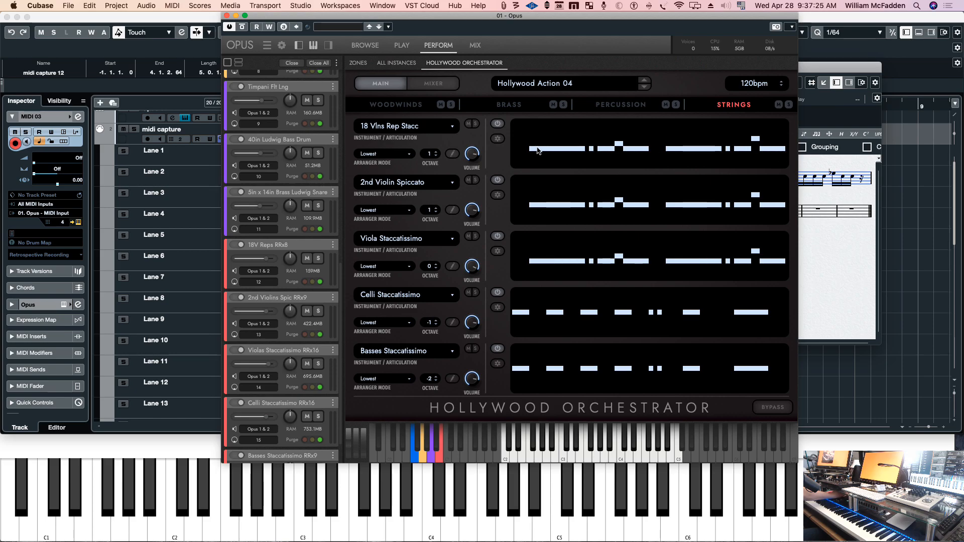
left_click(452, 156)
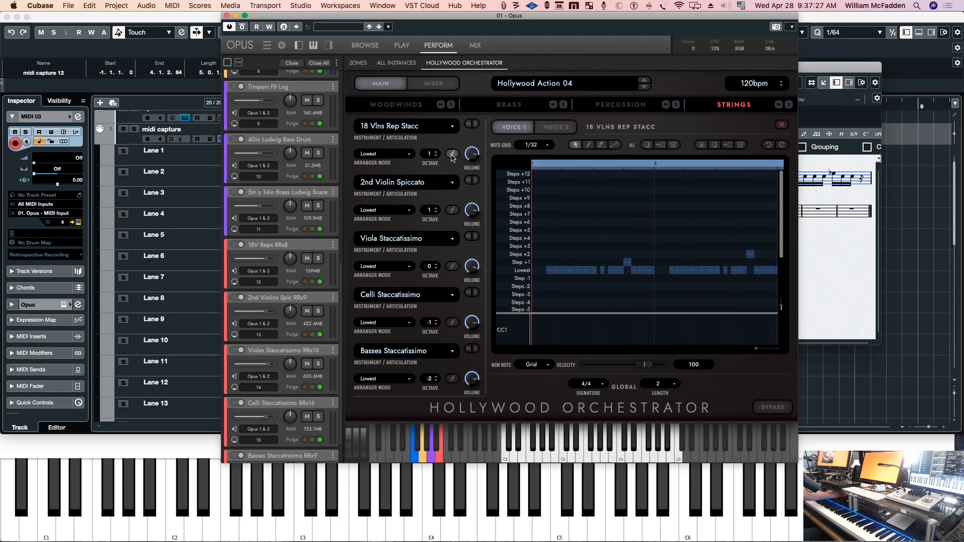
left_click(452, 155)
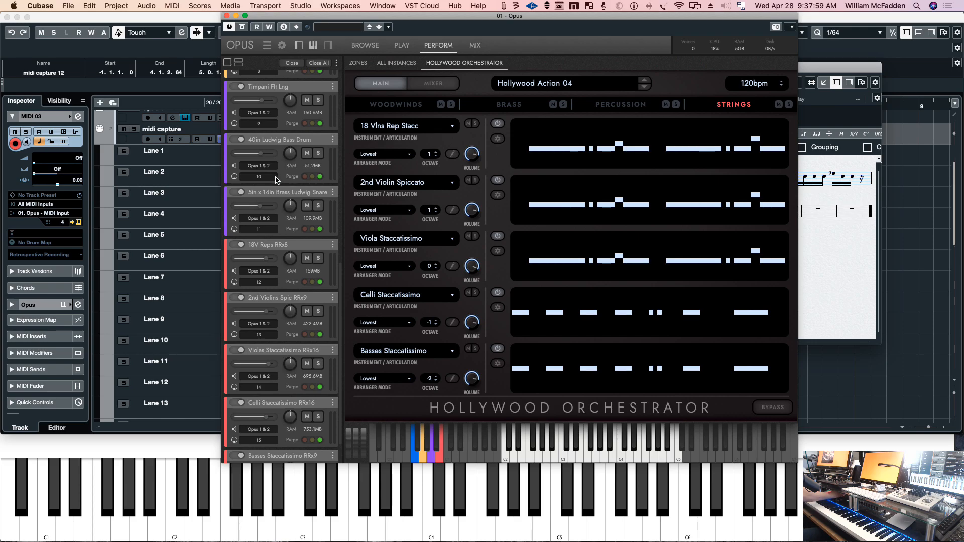
Review the percussion and string instruments' MIDI channels in the Opus rack, closing Opus and the open score when done
scroll(276, 179, "up", 1)
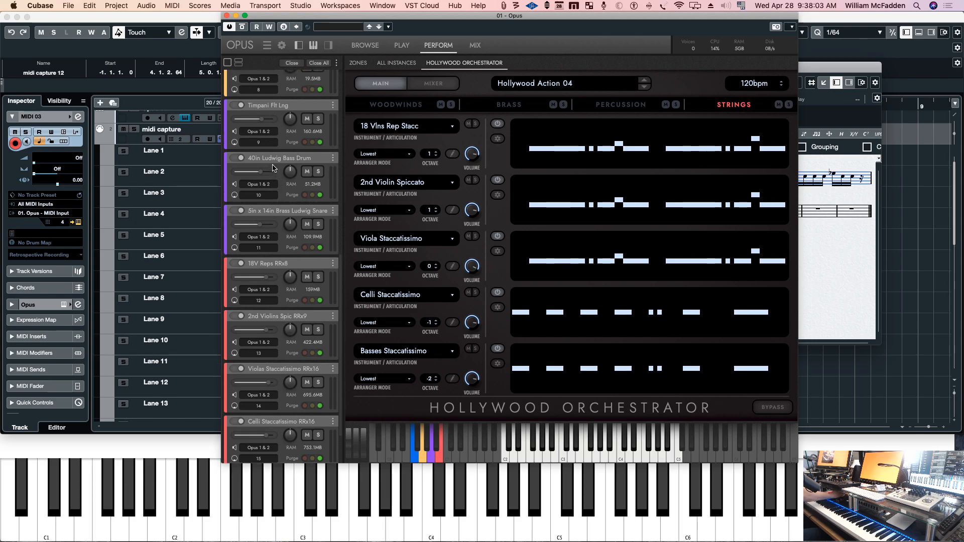
scroll(271, 203, "down", 3)
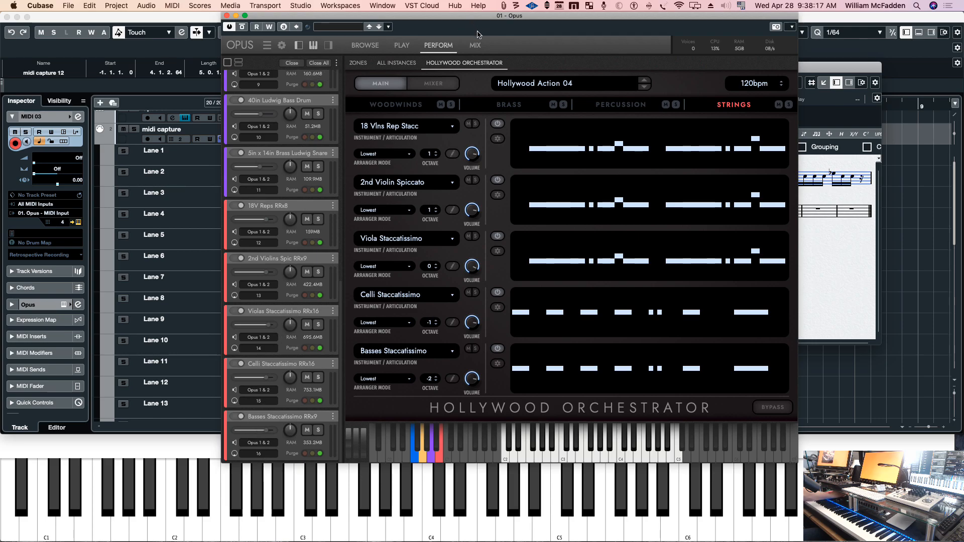
key("super+w")
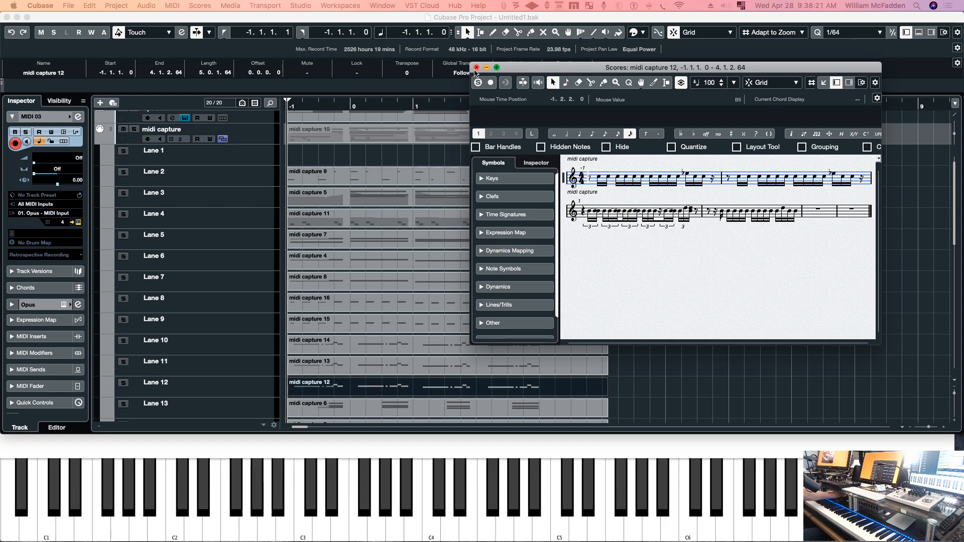
left_click(476, 67)
Open the midi capture 16 part in the Score Editor and change its staff to a bass clef
scroll(409, 292, "down", 2)
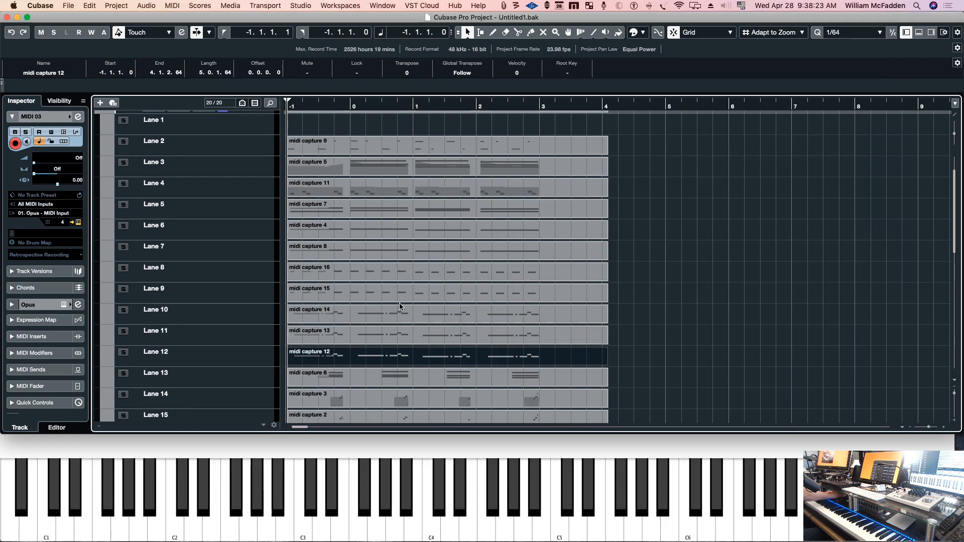
scroll(387, 313, "down", 1)
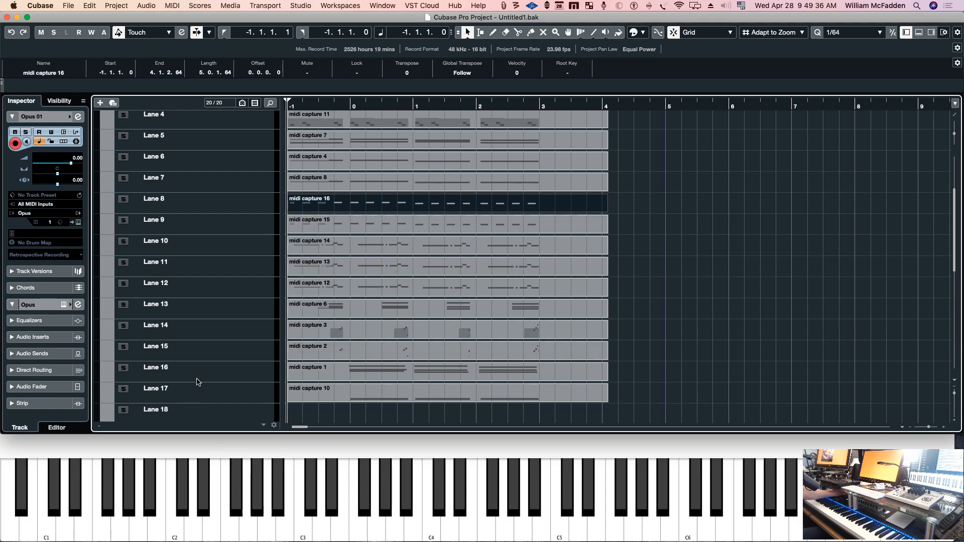
left_click(214, 374)
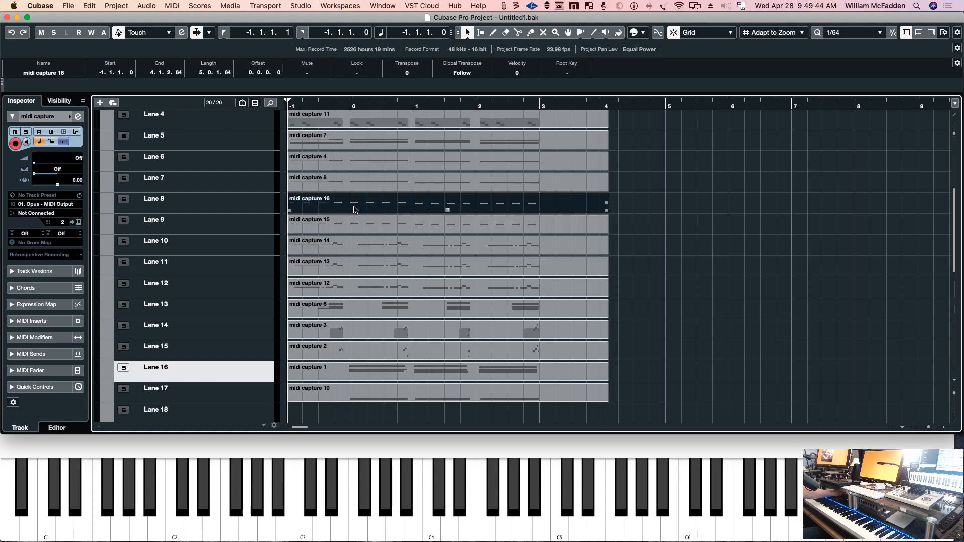
left_click(199, 5)
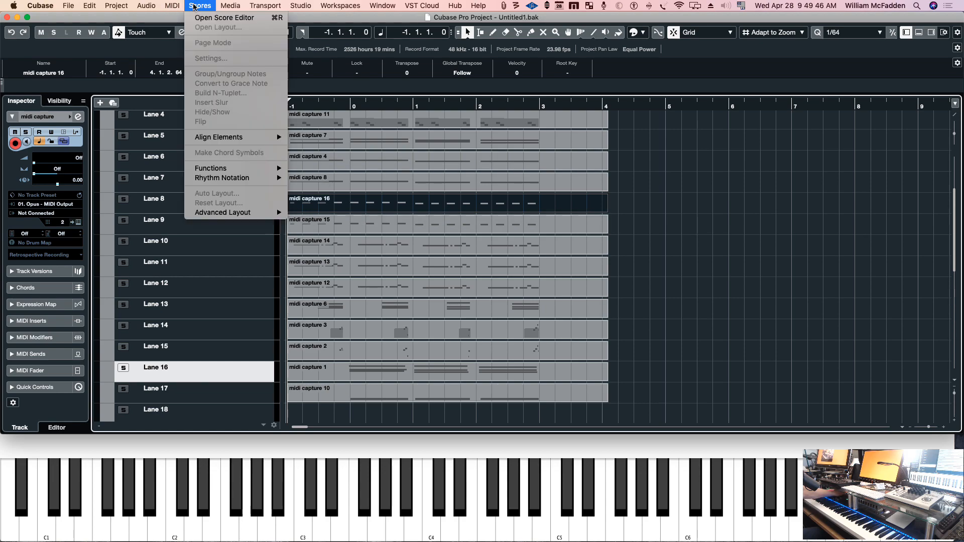
left_click(199, 18)
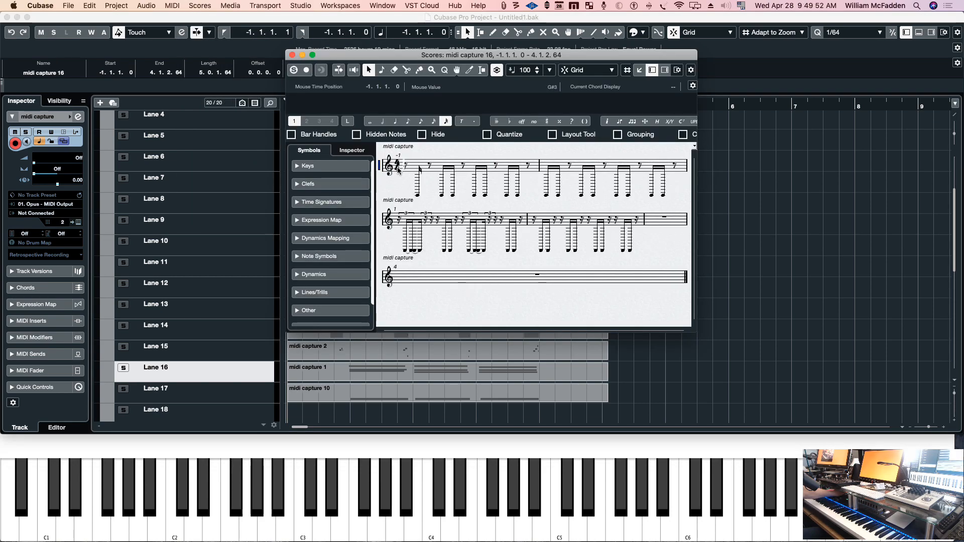
left_click(297, 185)
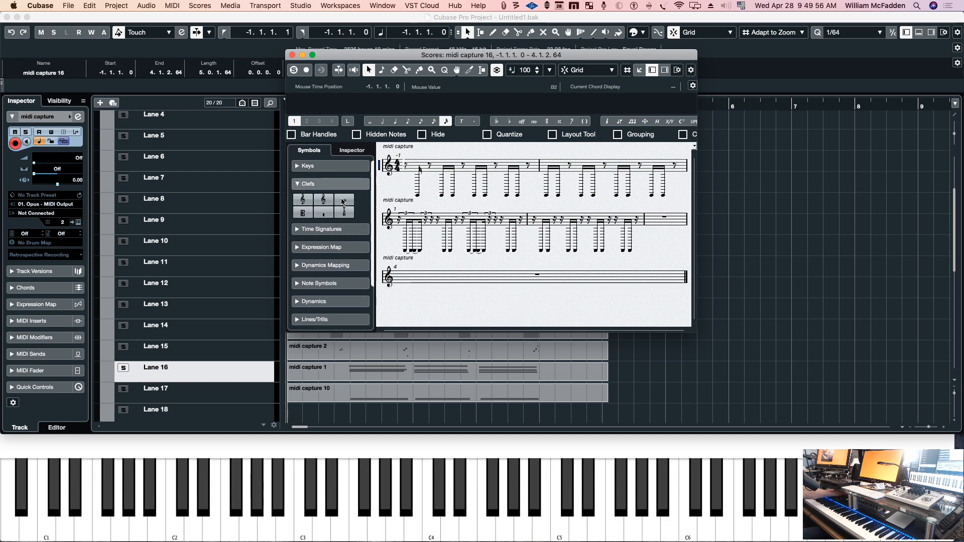
left_click(344, 201)
left_click(389, 168)
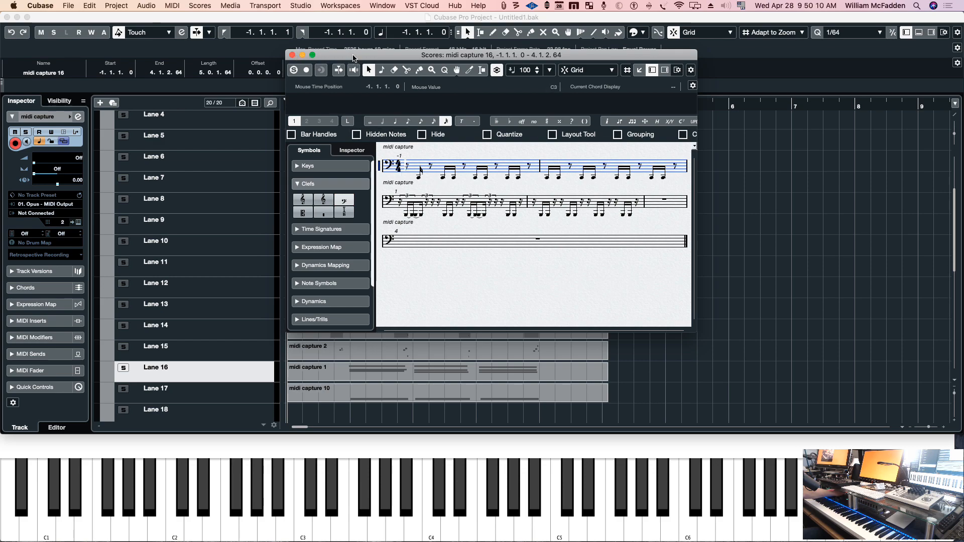
left_click(293, 55)
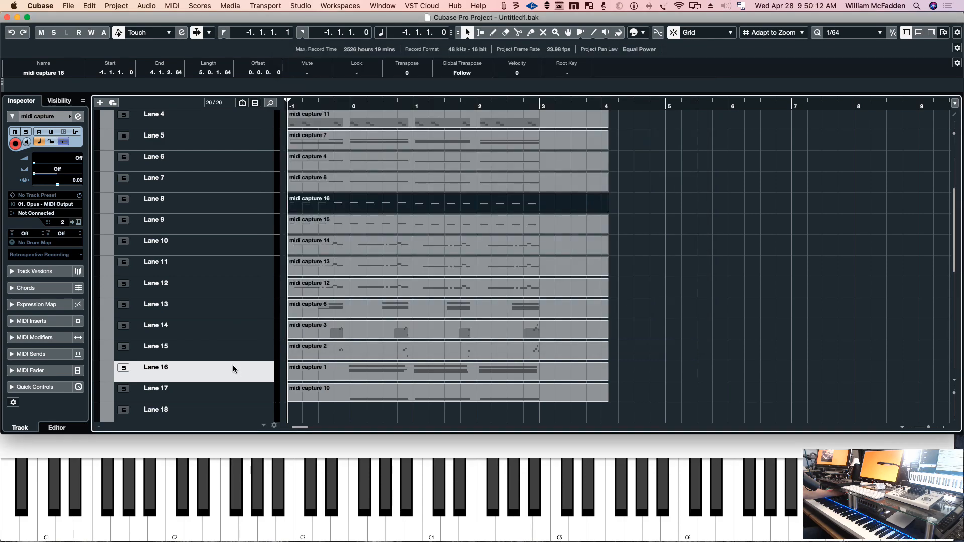
Select the midi capture 1 part on Lane 16 and examine the woodwind patterns and first rack instruments in Opus
left_click(337, 378)
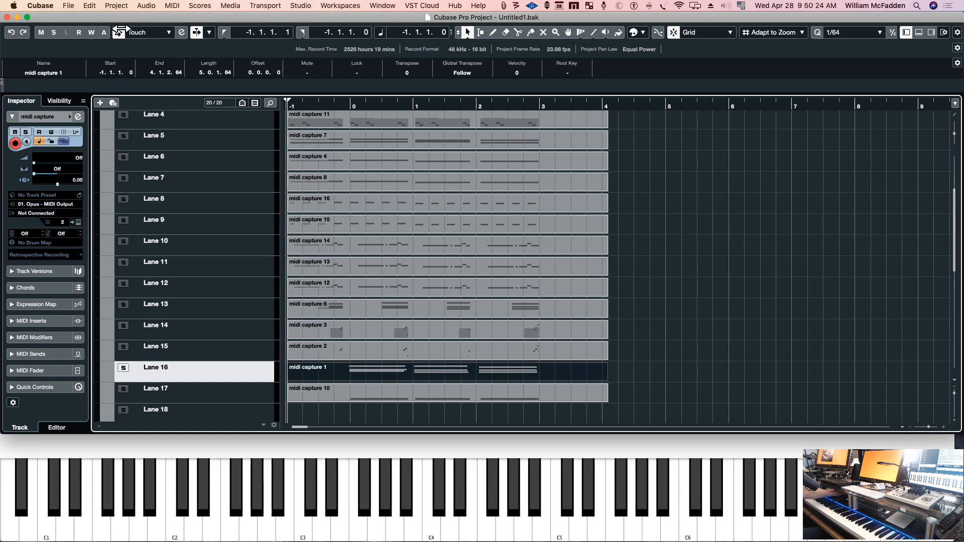
scroll(216, 183, "up", 3)
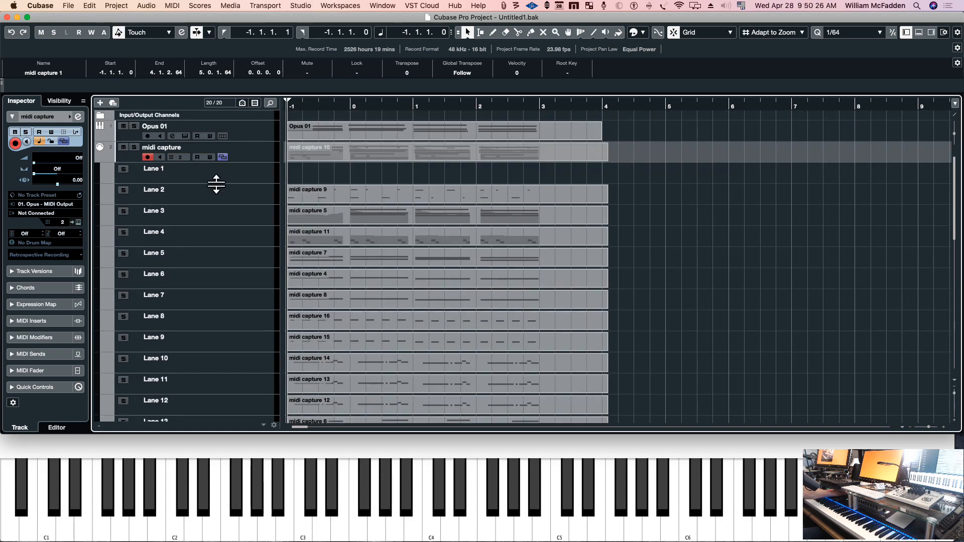
left_click(185, 136)
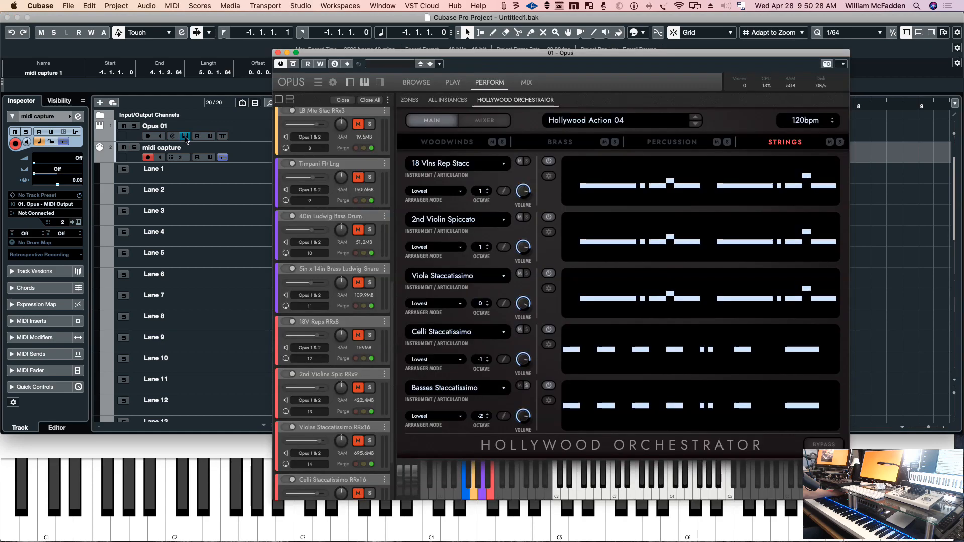
scroll(348, 155, "up", 2)
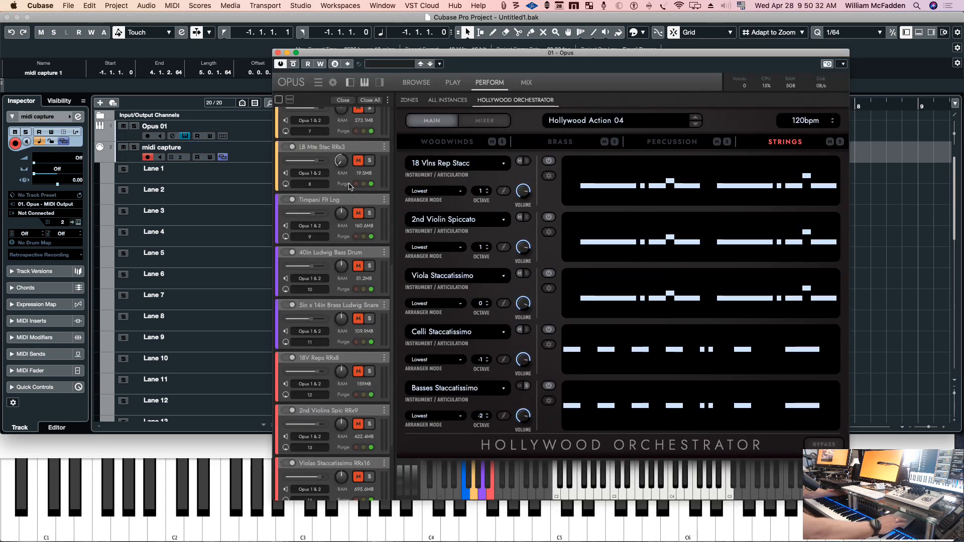
scroll(350, 187, "up", 8)
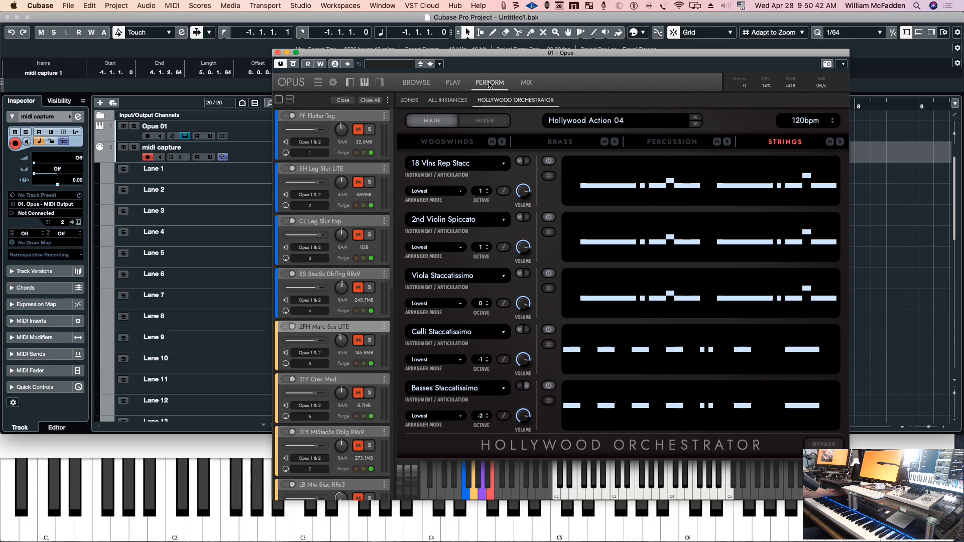
left_click(452, 142)
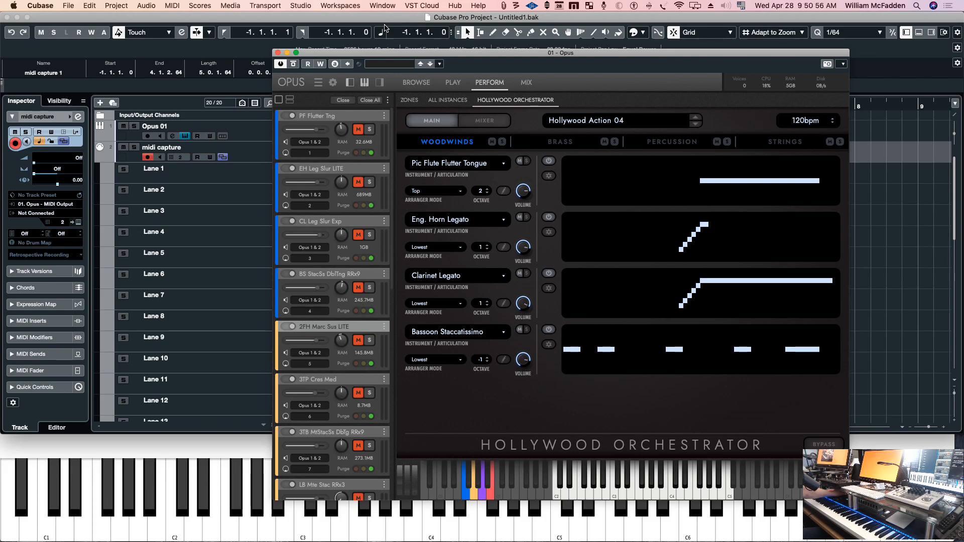
Select the Opus 01 part to compare it with the woodwind patterns, dismiss Opus, and review the parts on the MIDI tracks
left_click_drag(379, 54, 328, 258)
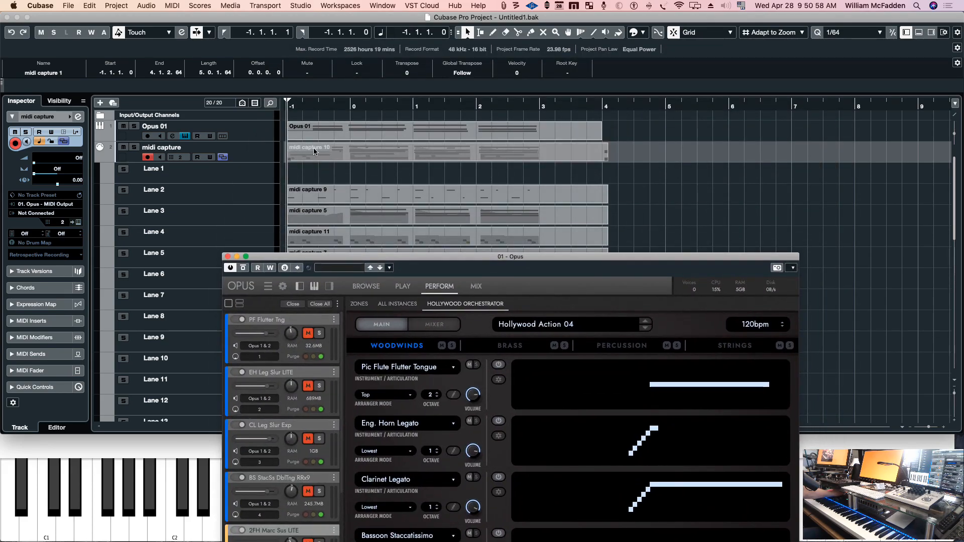
left_click(338, 136)
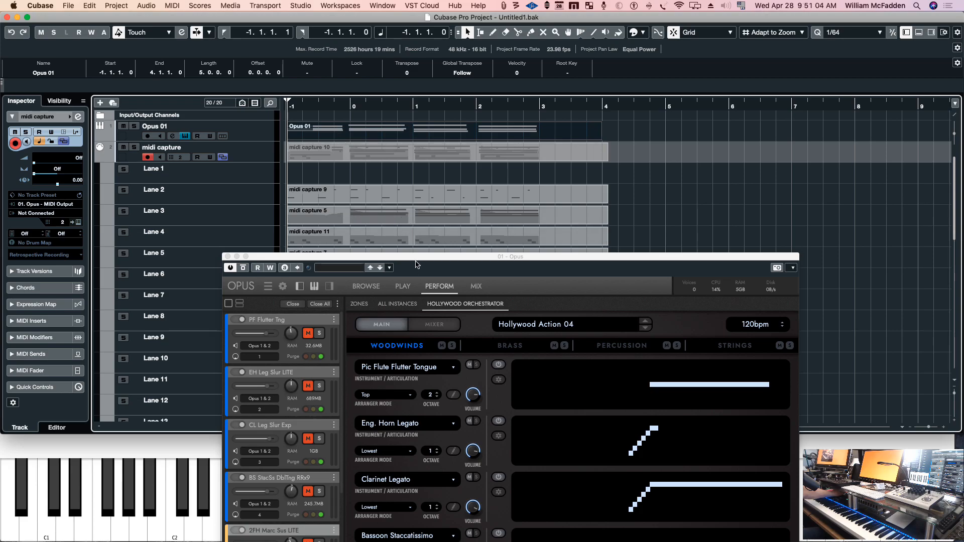
left_click_drag(416, 258, 468, 1)
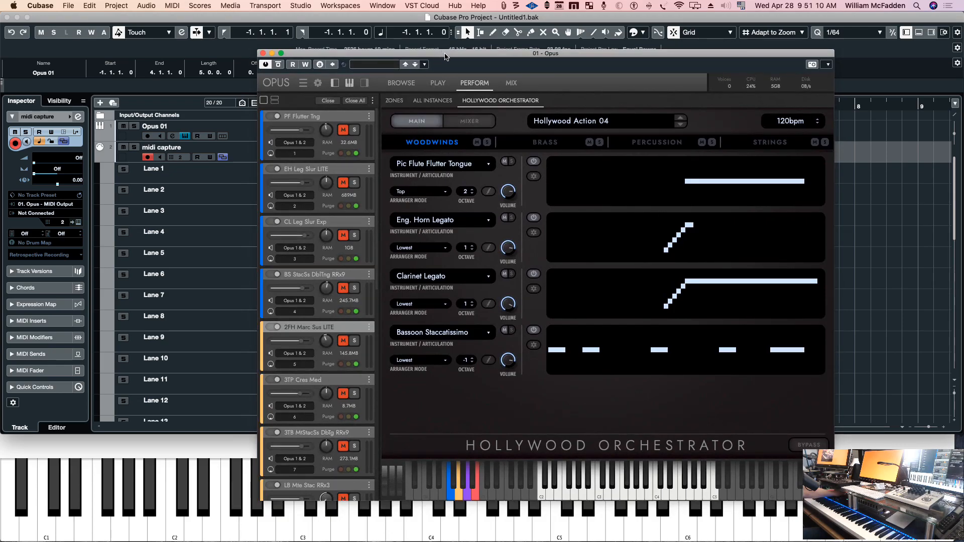
left_click_drag(444, 53, 0, 55)
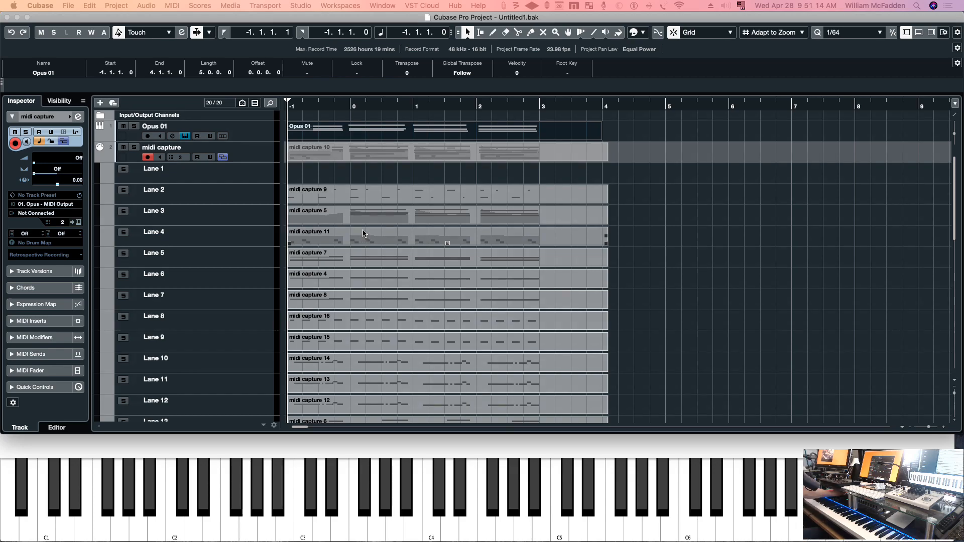
scroll(362, 232, "down", 10)
scroll(362, 232, "up", 3)
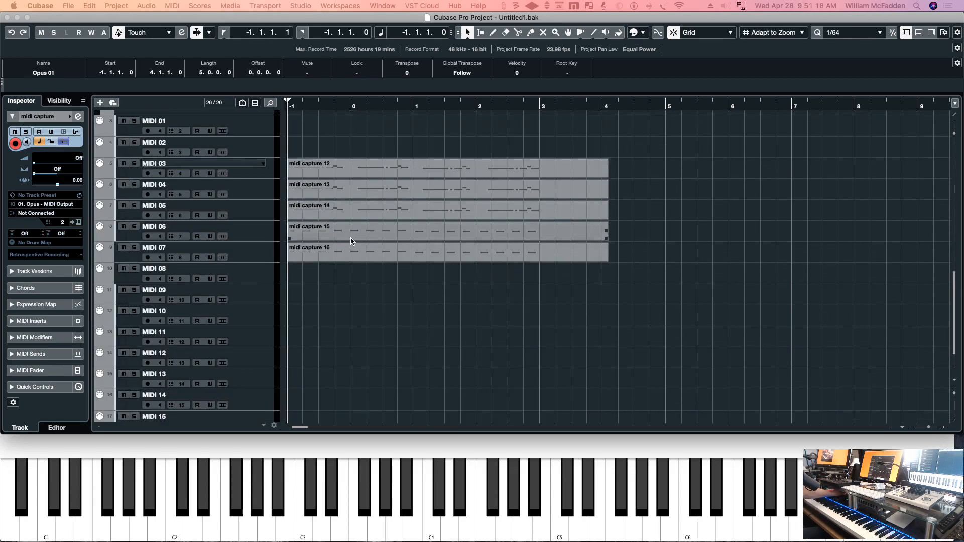
Open the midi capture 1 part on Lane 16 in the Score Editor
scroll(364, 236, "up", 5)
left_click(336, 157)
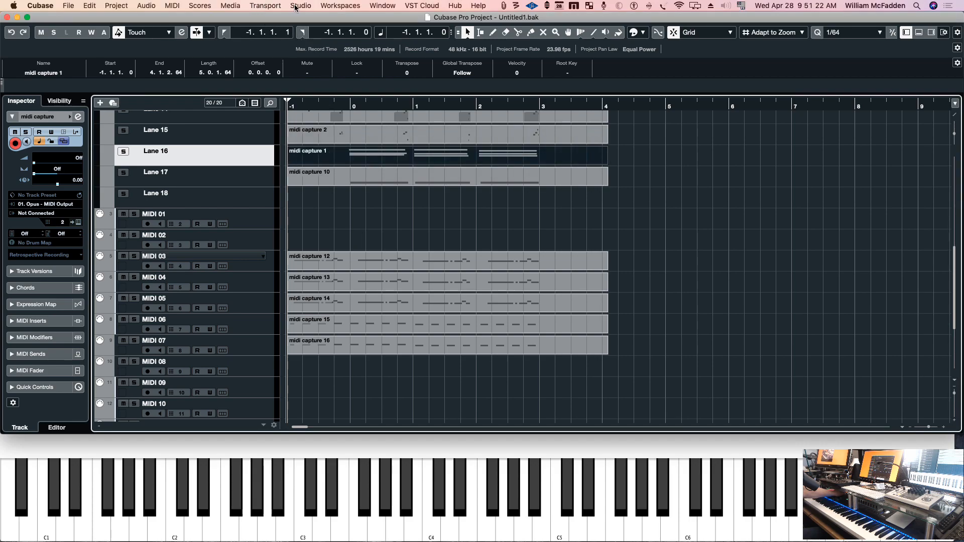
left_click(207, 7)
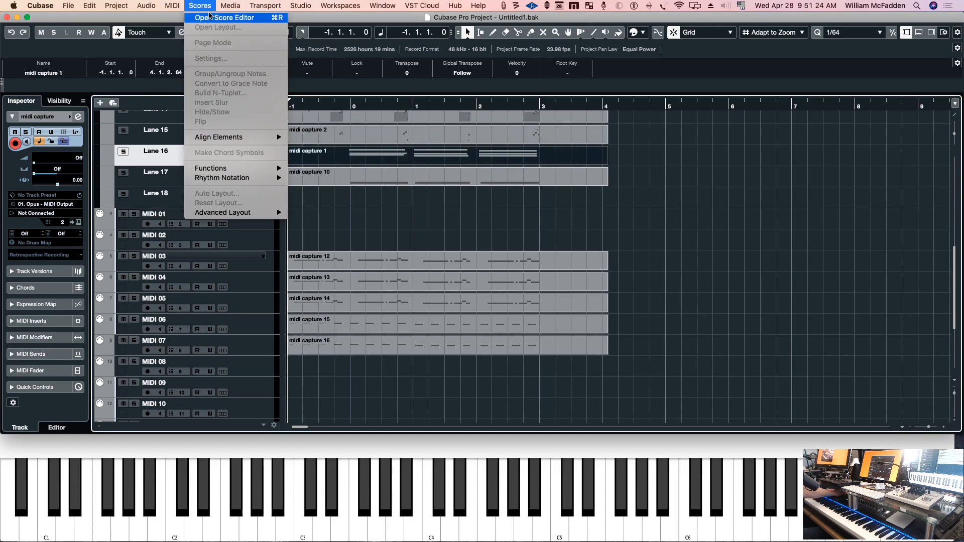
left_click(209, 20)
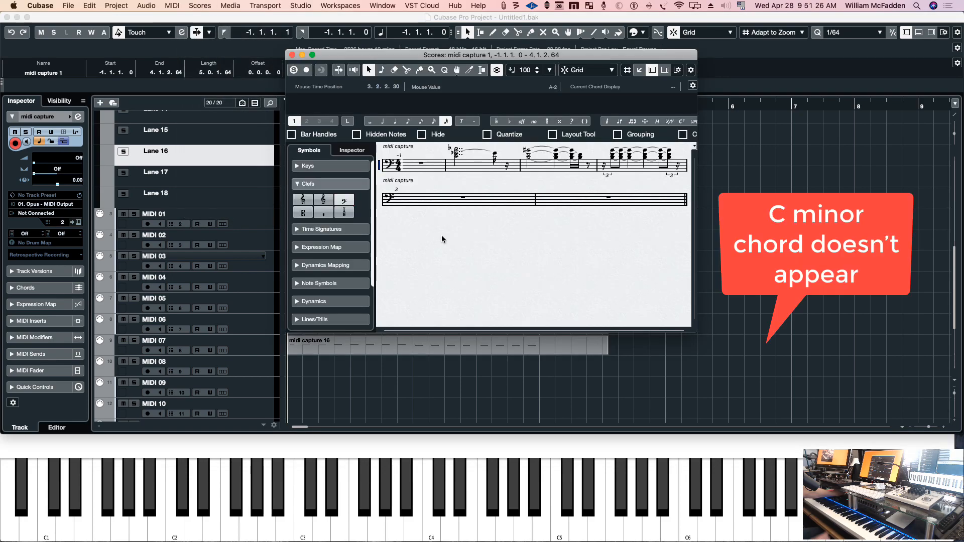
Change the midi capture 1 staff from bass clef to the treble clef with an 8 above it, and close the score
left_click(390, 164)
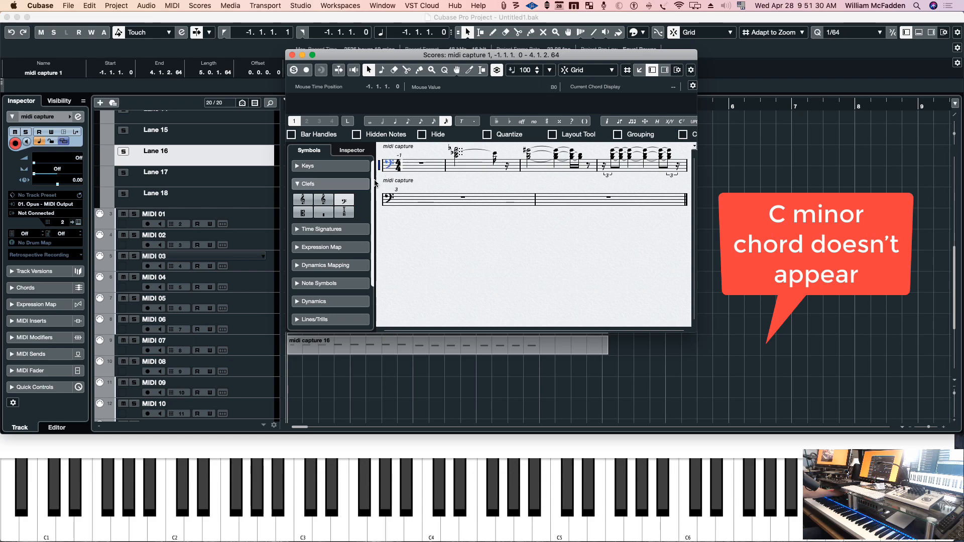
left_click(322, 201)
left_click(390, 167)
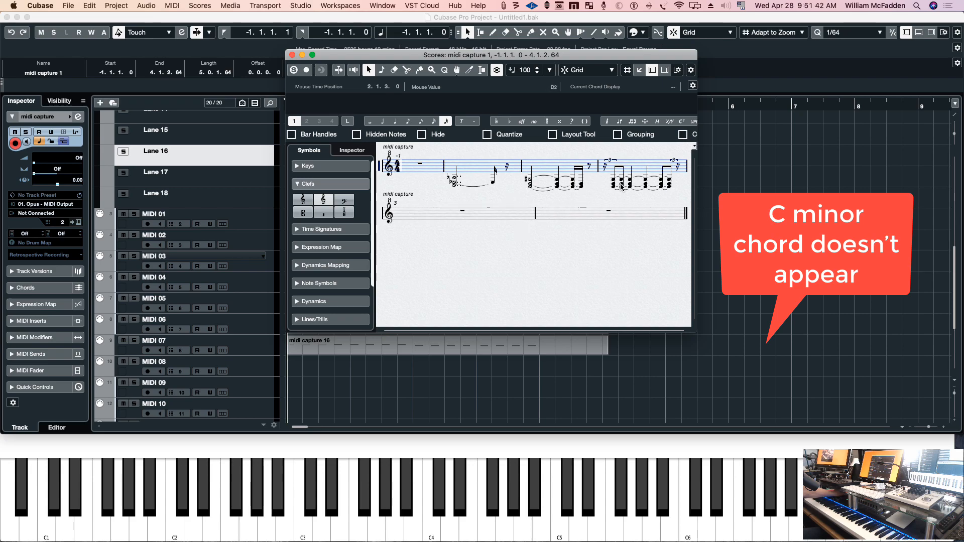
left_click(292, 55)
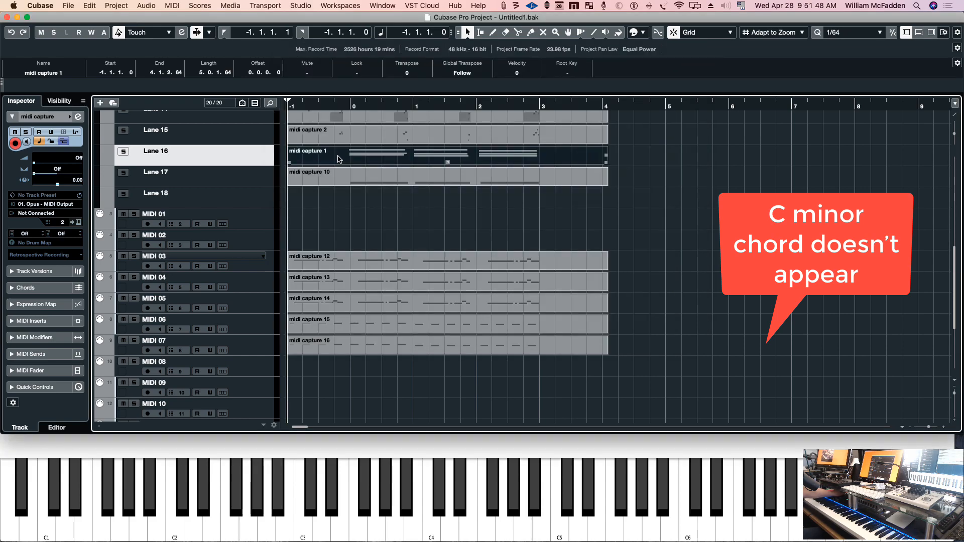
Reopen the score of the midi capture 1 part to examine its notated chords, closing it when done
left_click(200, 5)
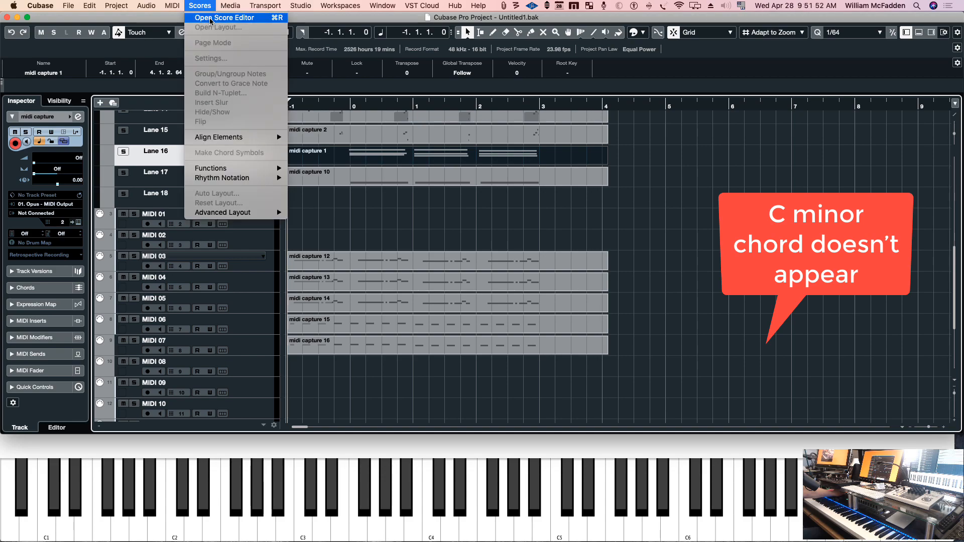
left_click(211, 19)
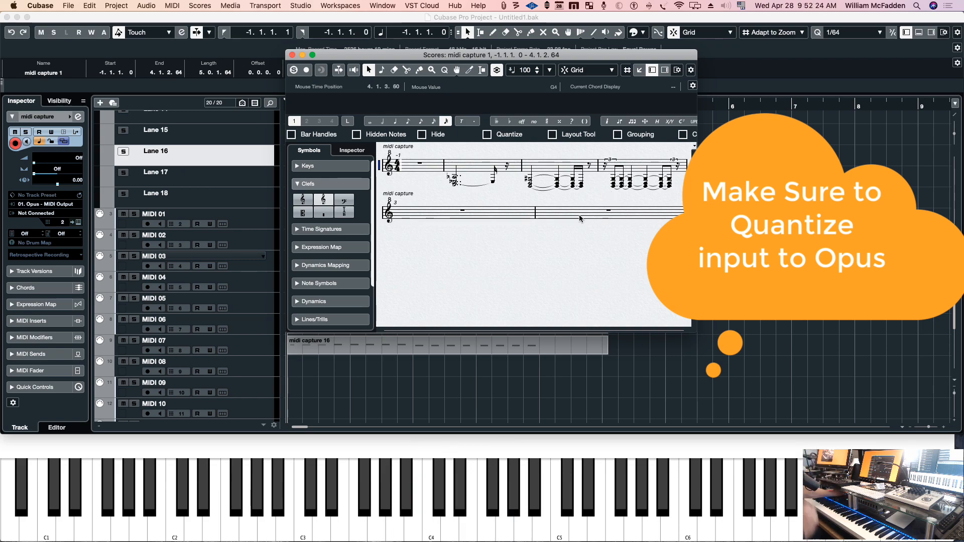
left_click(291, 55)
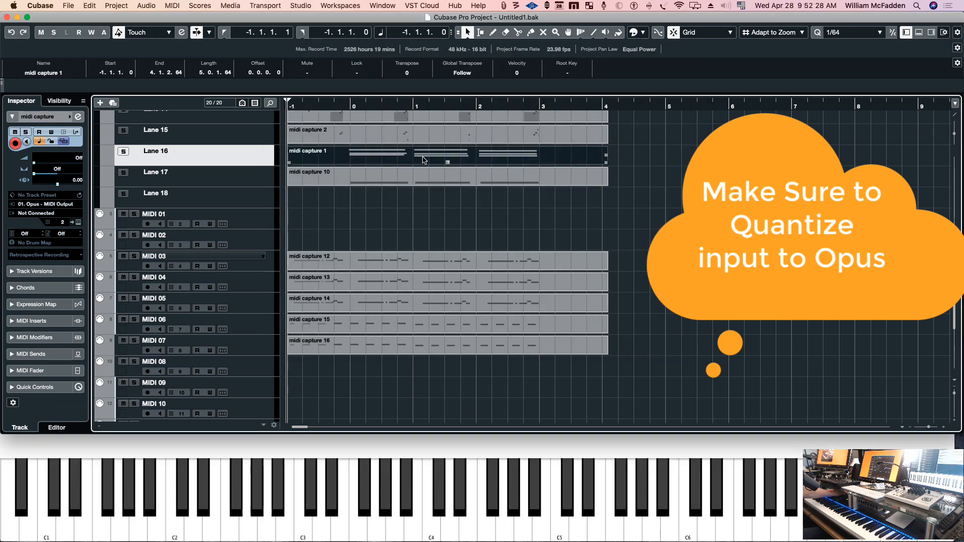
scroll(430, 200, "up", 2)
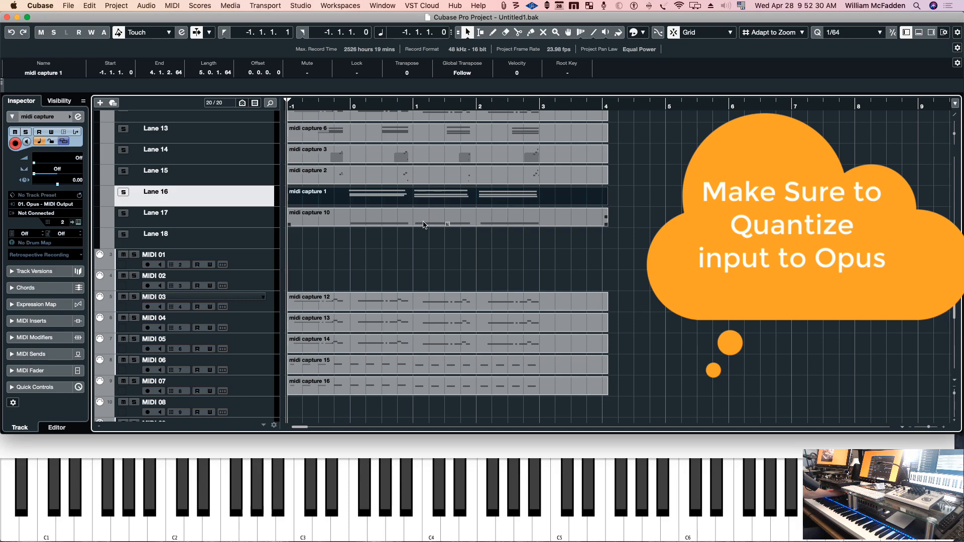
scroll(424, 219, "up", 6)
scroll(439, 233, "down", 15)
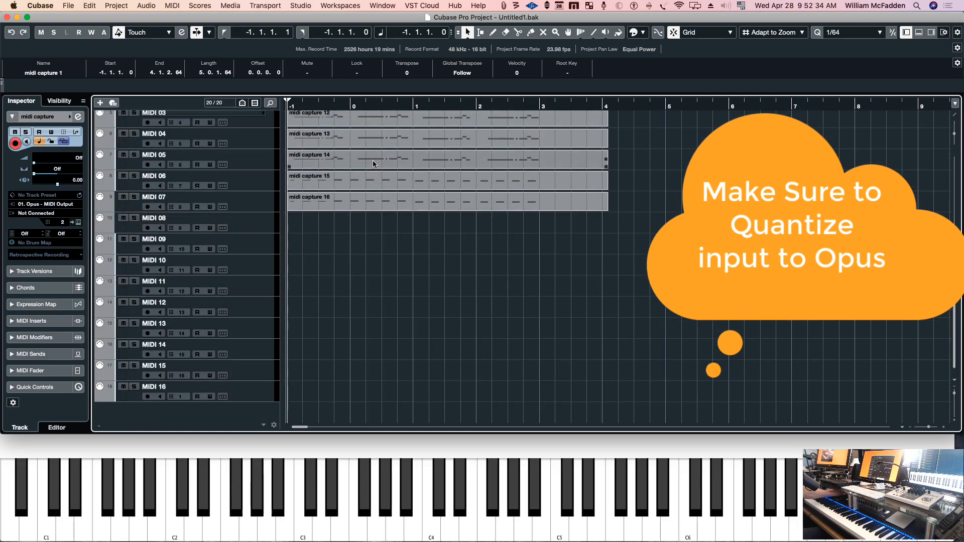
scroll(374, 174, "up", 4)
scroll(376, 183, "down", 1)
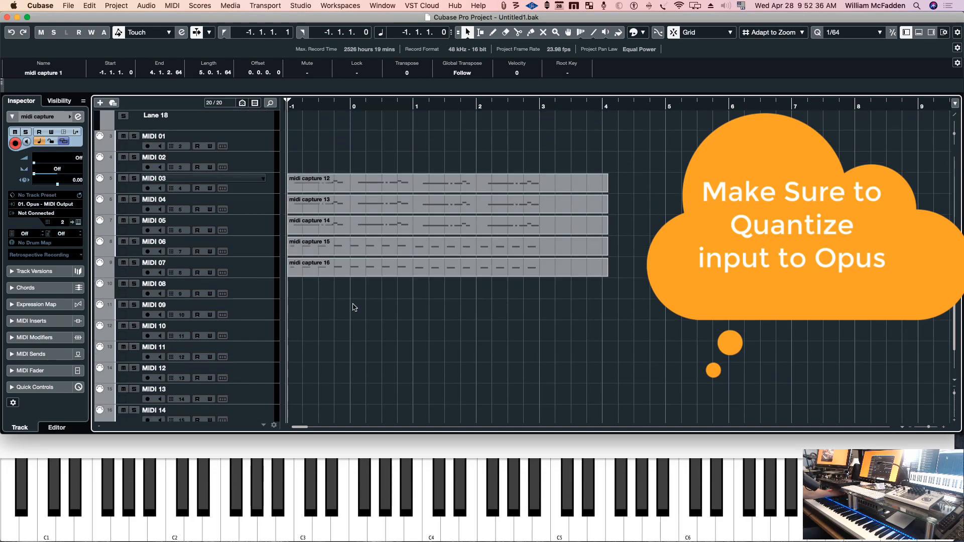